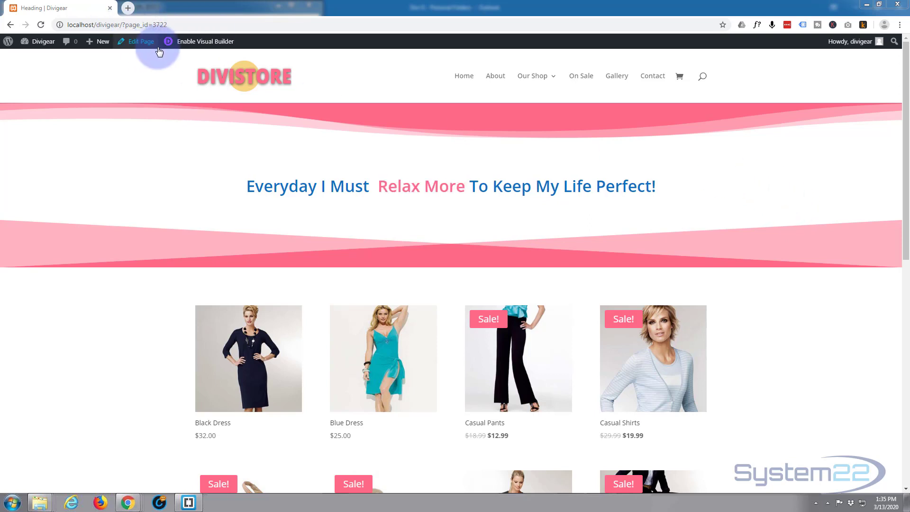
# Step: Enable the Visual Builder and add a regular section with an empty single-column row below the product grid
pyautogui.click(194, 43)
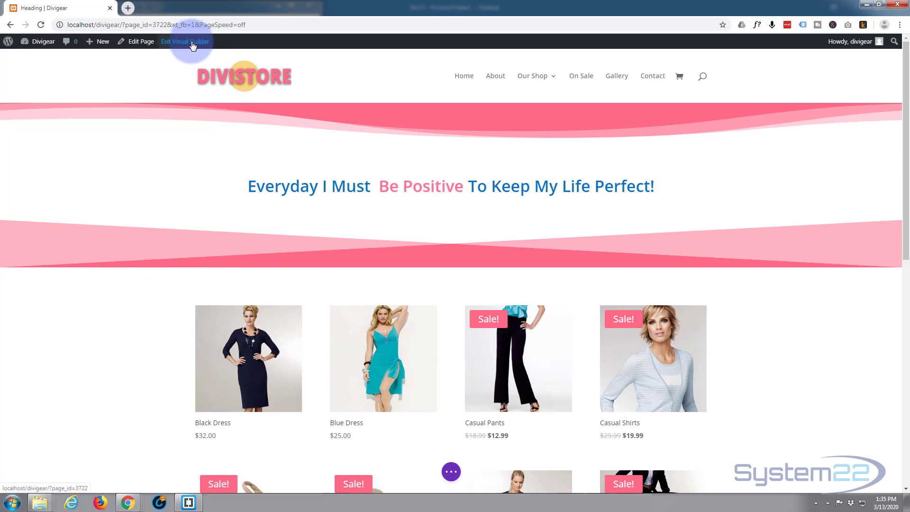
pyautogui.scroll(-10, 163, 175)
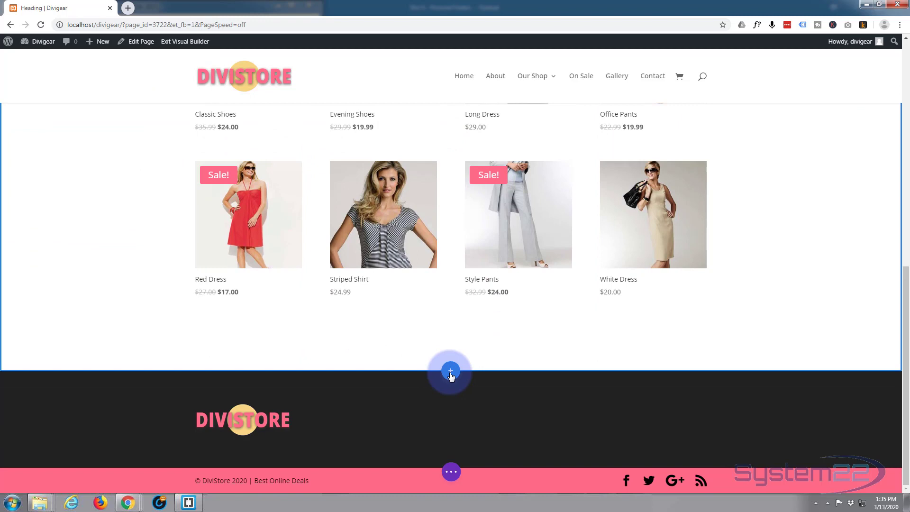
pyautogui.click(451, 372)
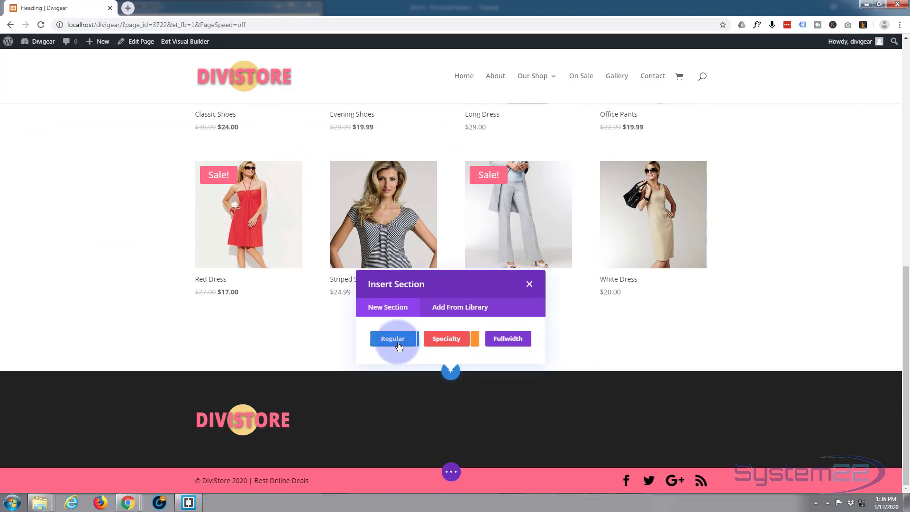
pyautogui.click(397, 339)
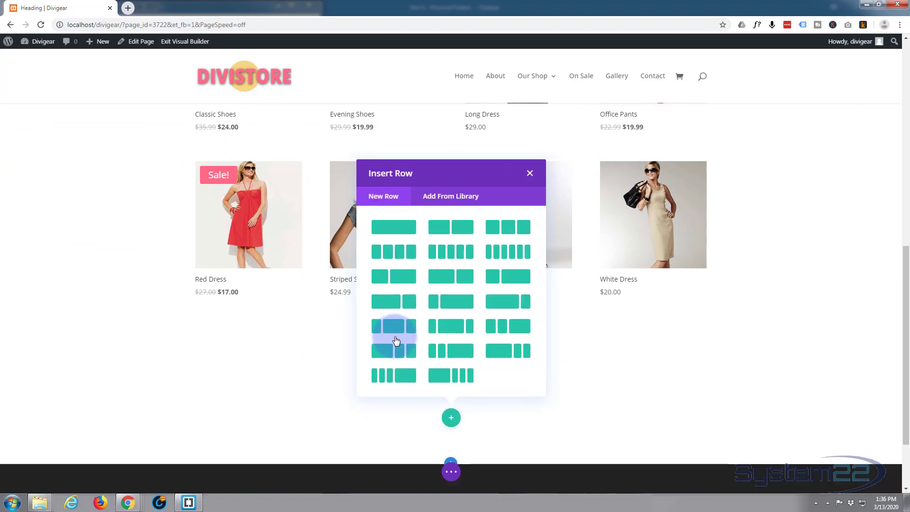
pyautogui.click(393, 230)
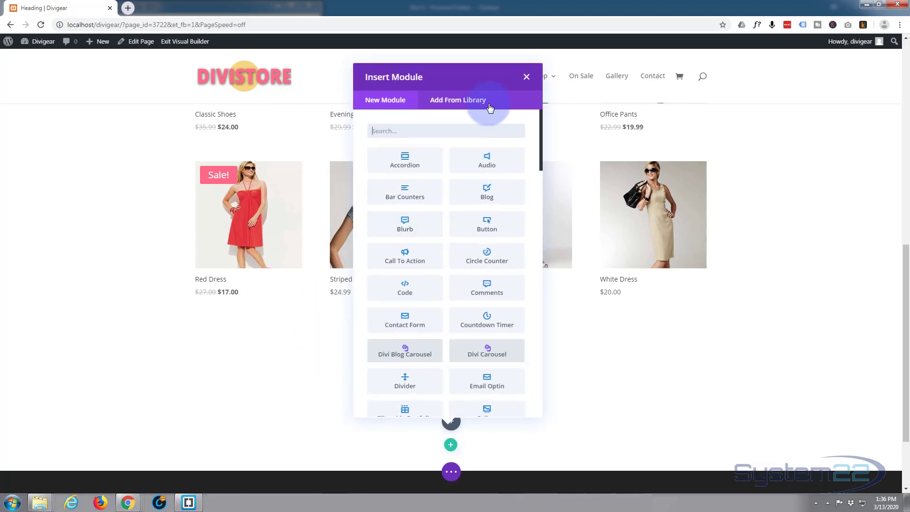
pyautogui.click(527, 76)
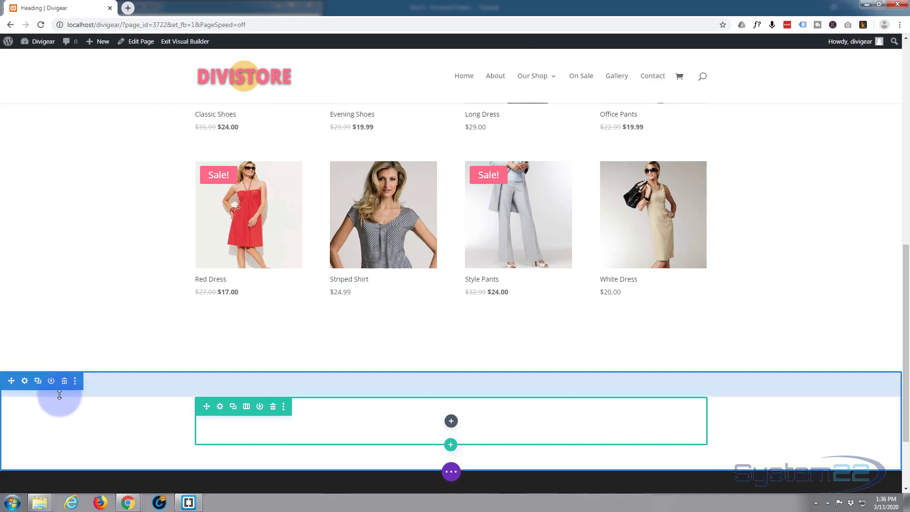
# Step: Give the new section a top divider in the layered gentle wave style, coloured #ff6a88
pyautogui.click(24, 382)
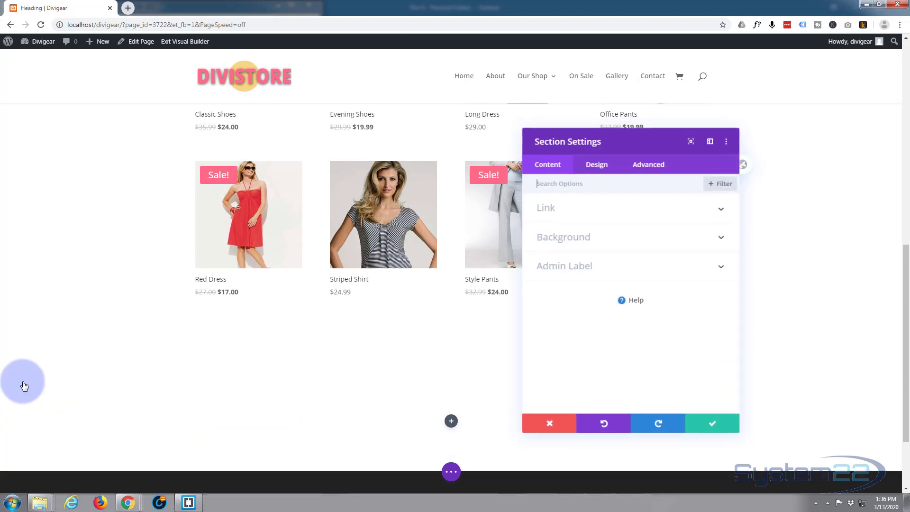
pyautogui.click(599, 170)
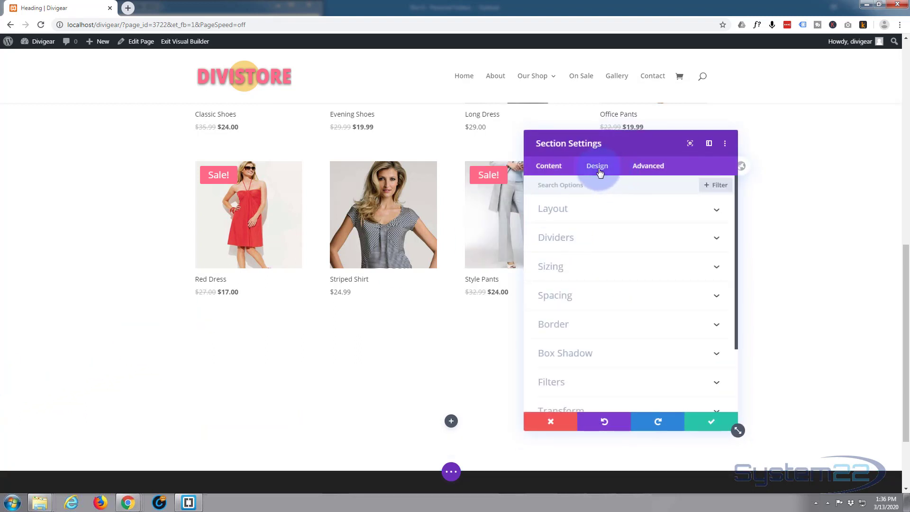
pyautogui.click(608, 237)
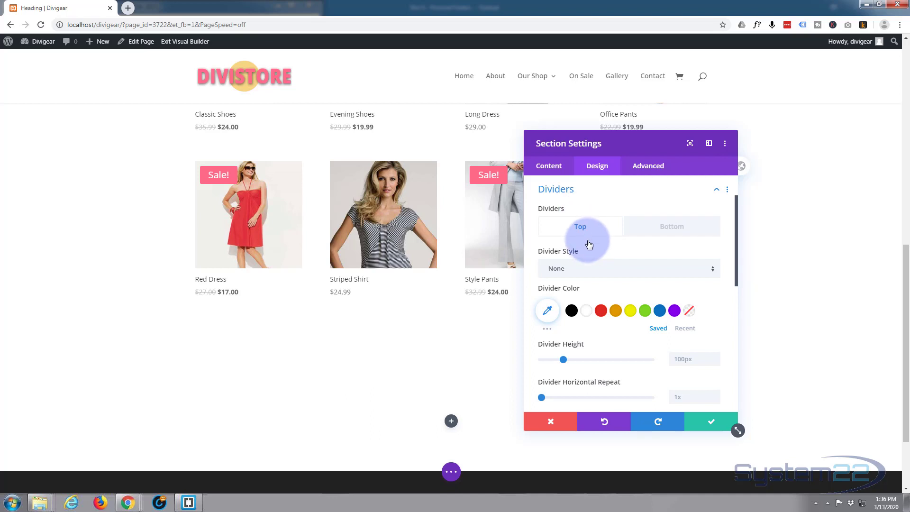
pyautogui.scroll(-2, 594, 254)
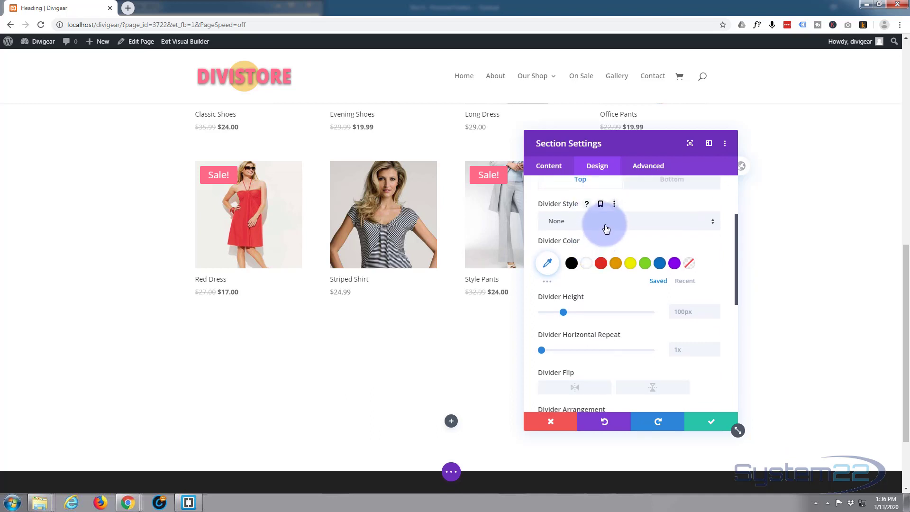
pyautogui.click(605, 225)
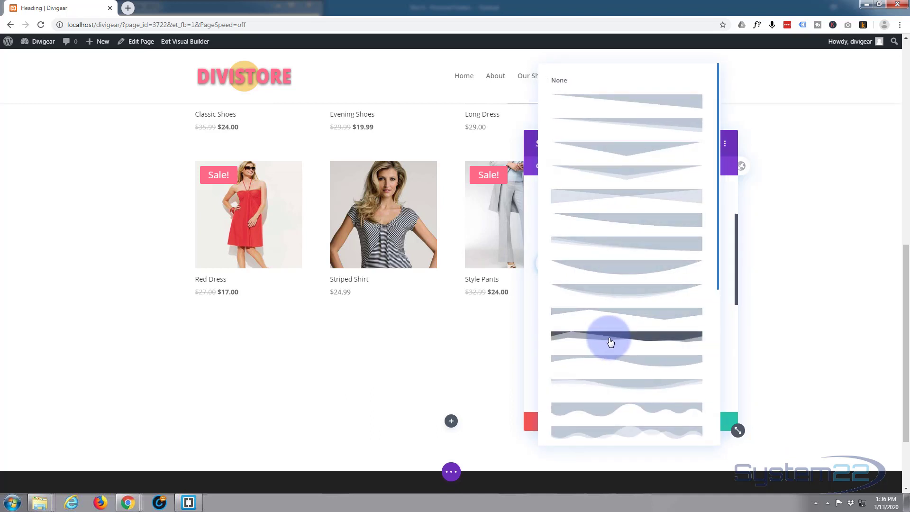
pyautogui.click(639, 384)
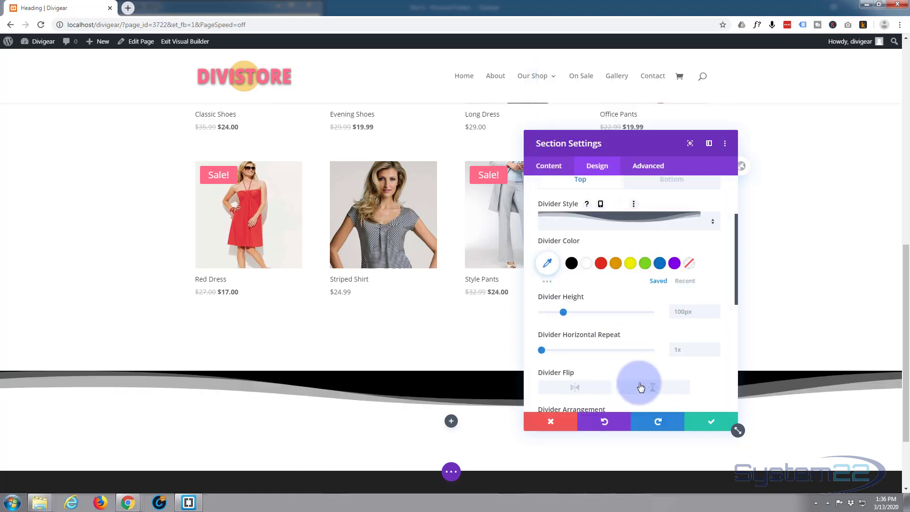
pyautogui.click(547, 264)
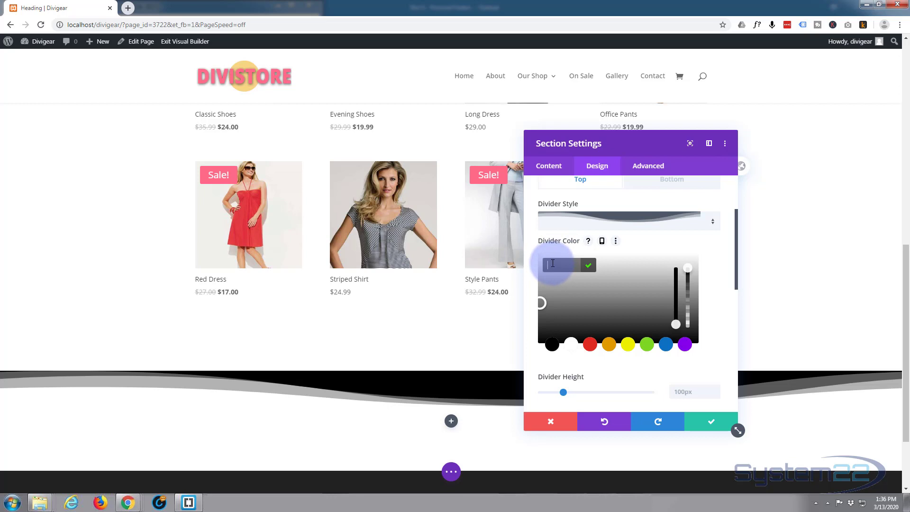
pyautogui.write('#ff6a88')
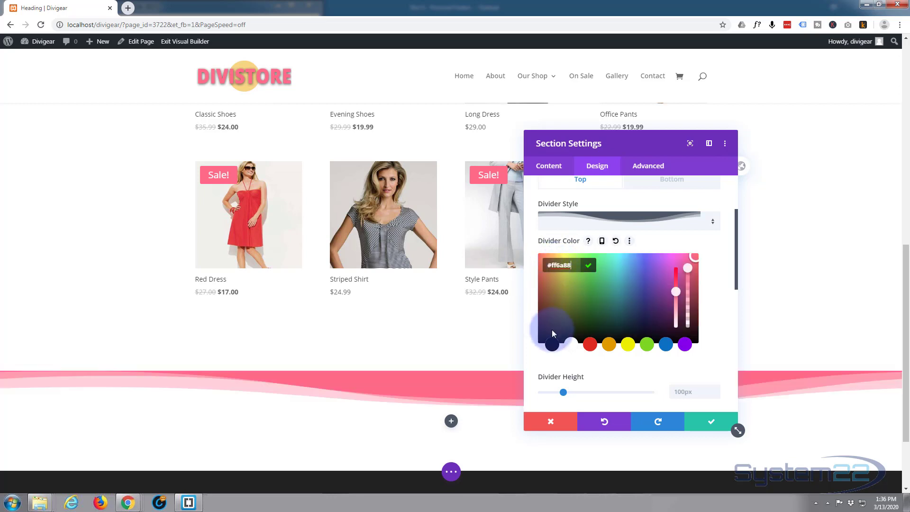
# Step: Give the section a matching layered wave bottom divider coloured #ff6a88 and save the section settings
pyautogui.scroll(3, 596, 326)
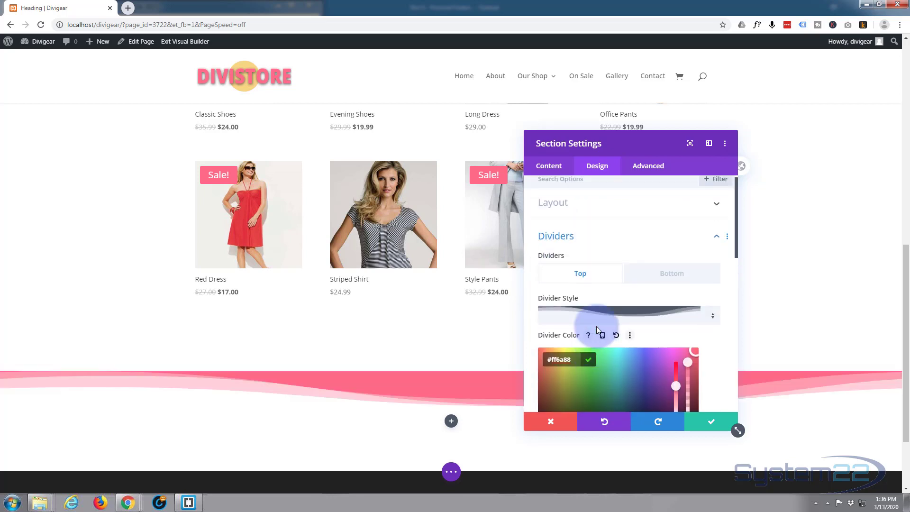
pyautogui.click(671, 280)
pyautogui.scroll(-3, 661, 289)
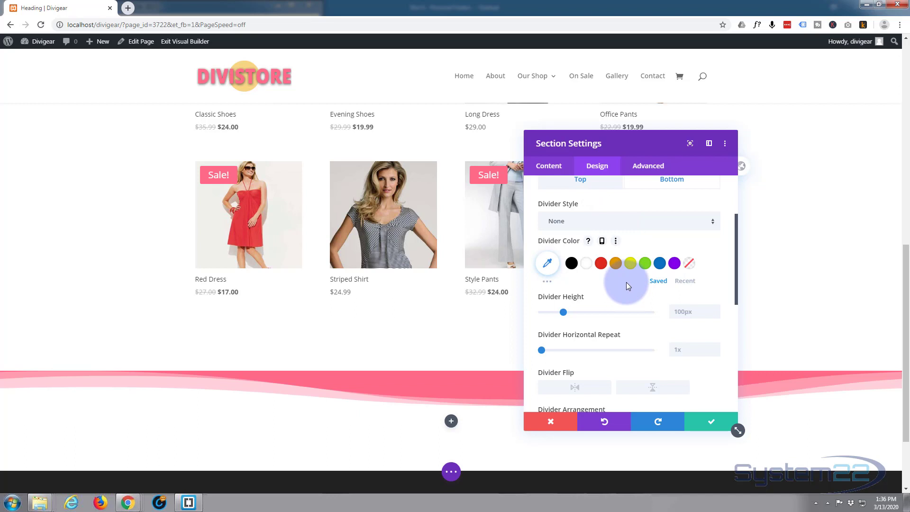
pyautogui.click(637, 222)
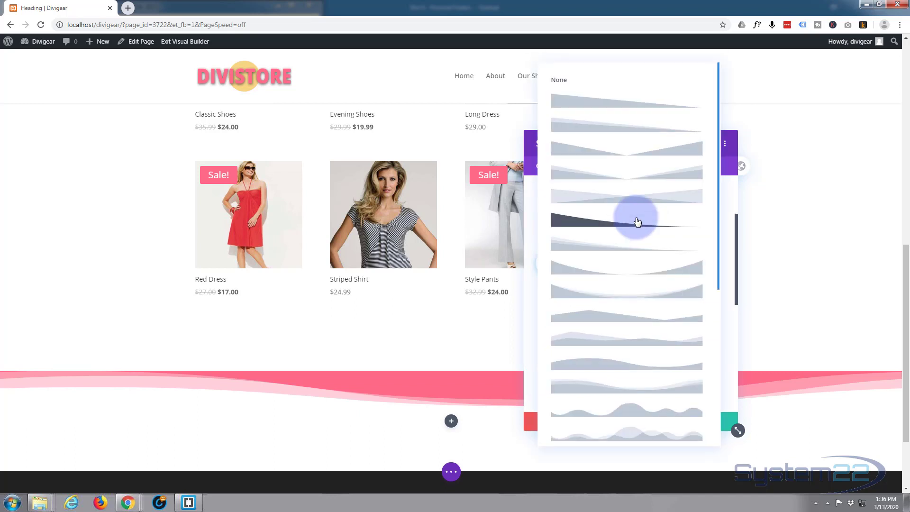
pyautogui.click(582, 389)
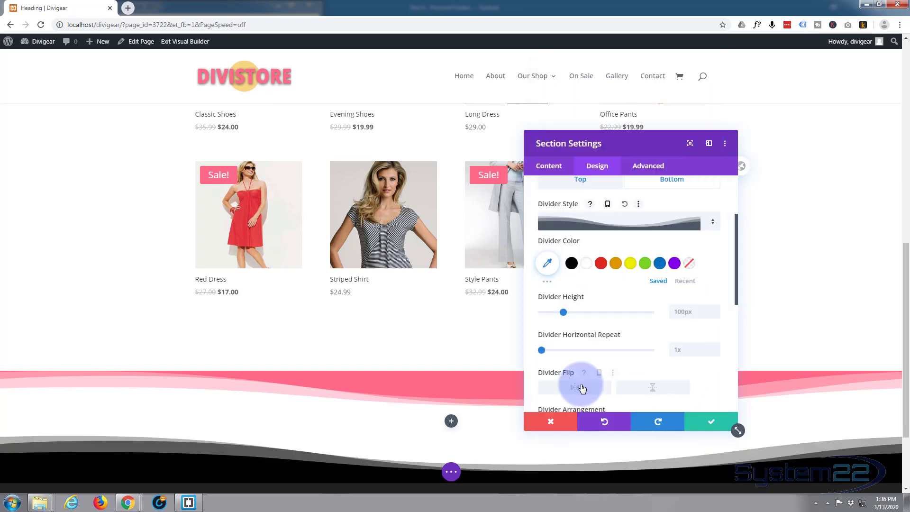
pyautogui.click(545, 260)
pyautogui.write('#ff6a88')
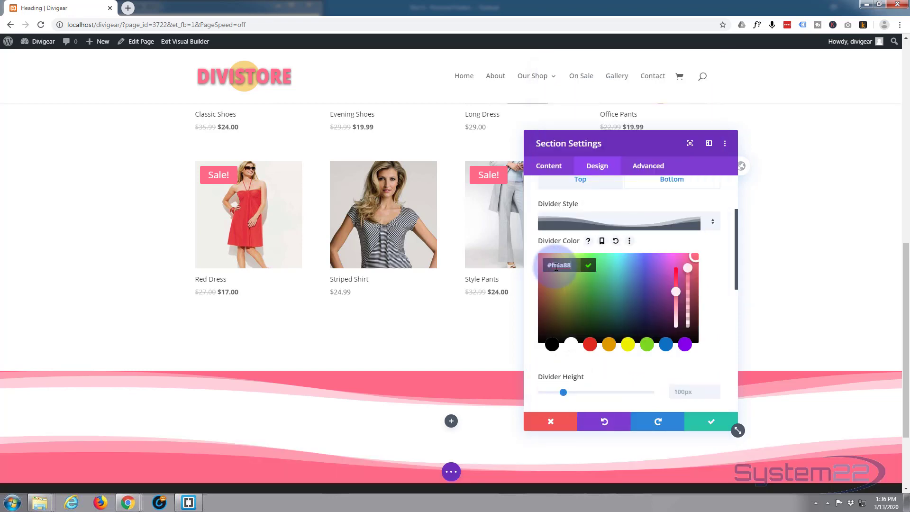
pyautogui.scroll(-4, 599, 339)
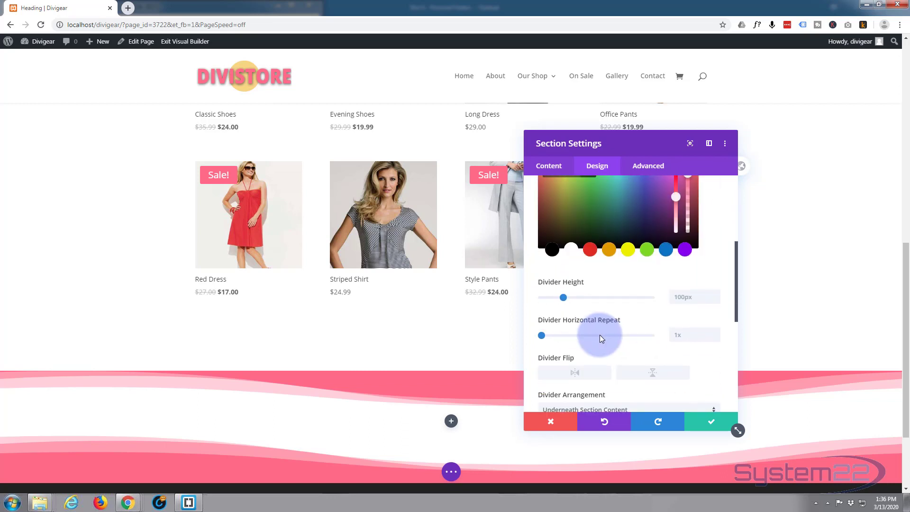
pyautogui.click(710, 429)
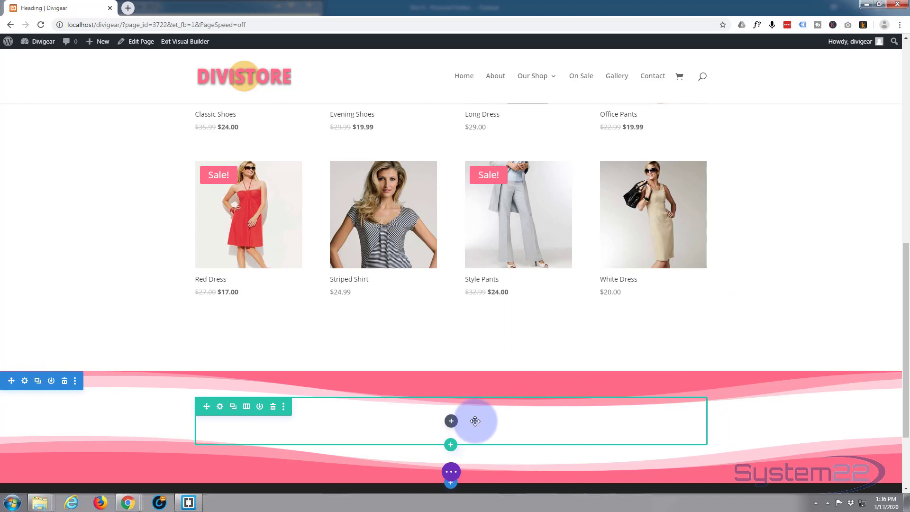
# Step: Insert a Supreme Text Rotator module into the new section's empty row and save it with its default settings
pyautogui.scroll(-2, 574, 337)
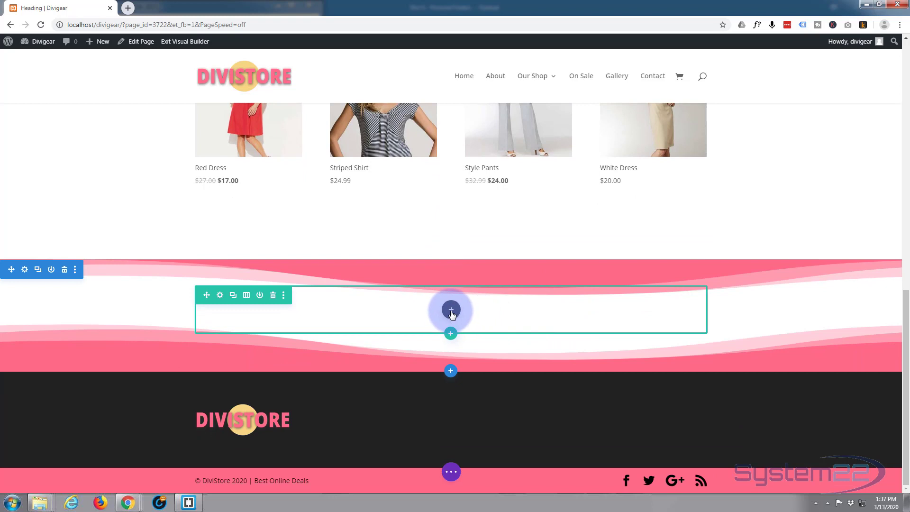
pyautogui.click(451, 310)
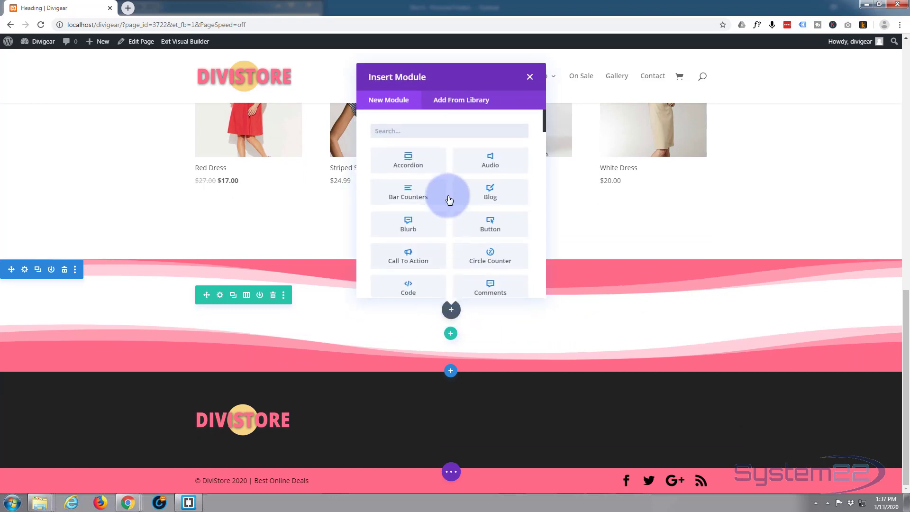
pyautogui.scroll(-1, 454, 192)
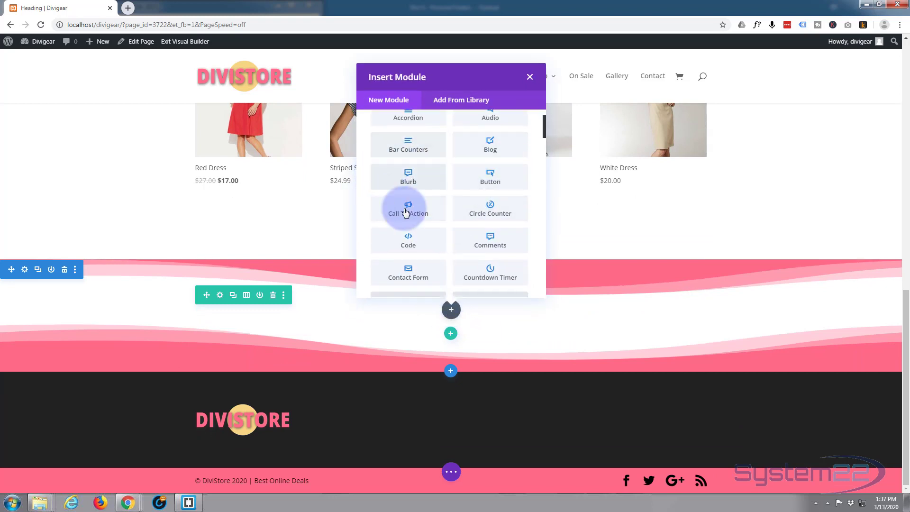
pyautogui.scroll(-7, 399, 236)
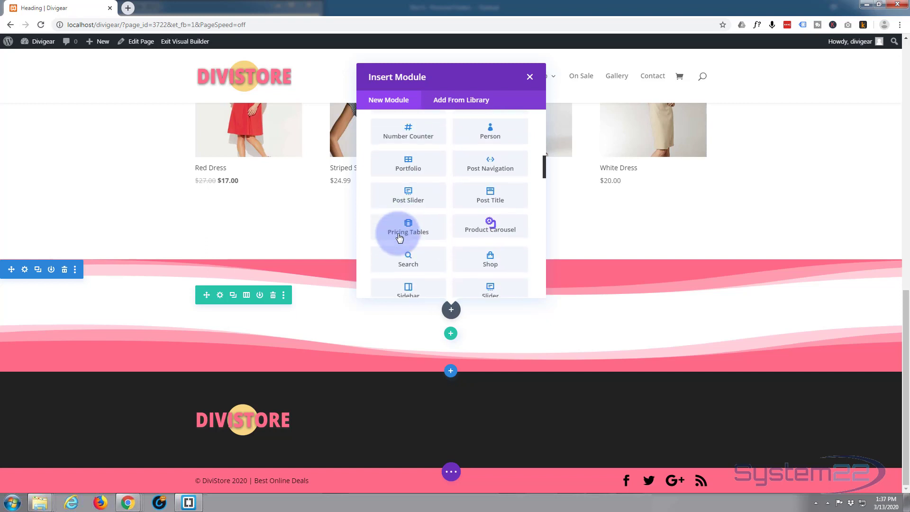
pyautogui.scroll(-2, 399, 233)
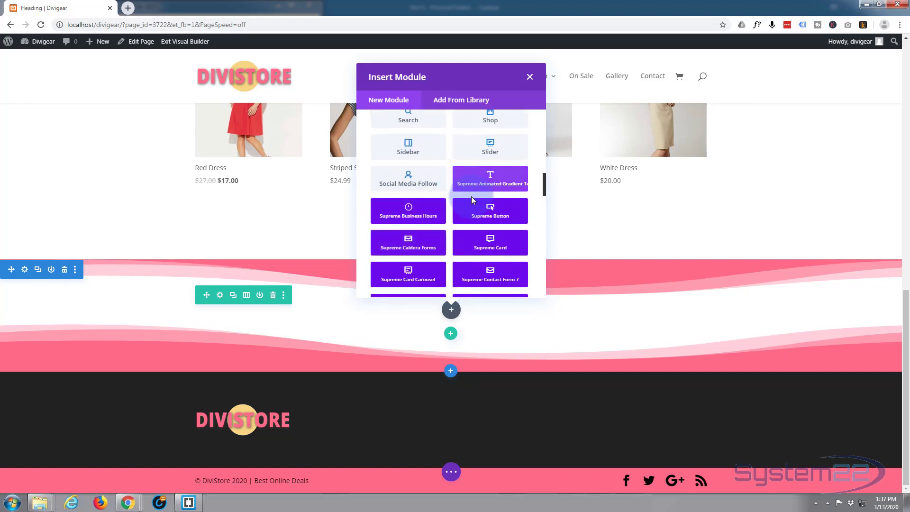
pyautogui.scroll(-1, 431, 227)
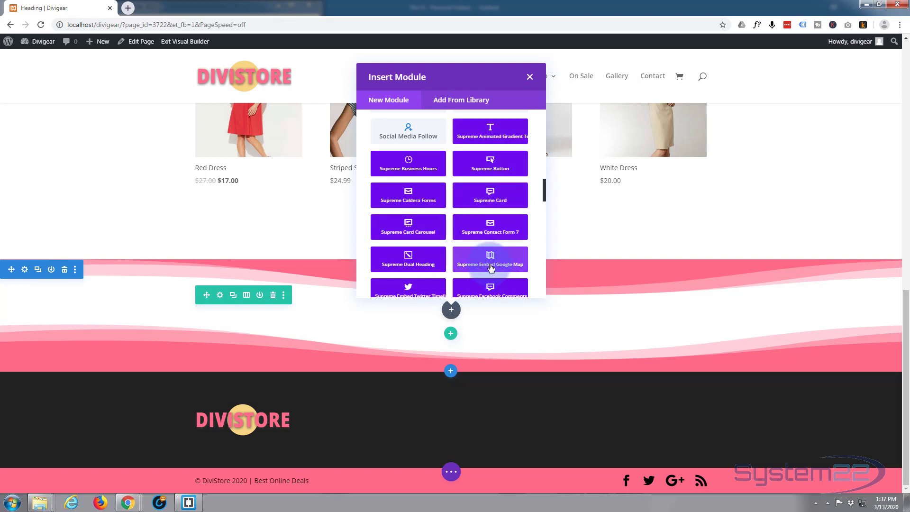
pyautogui.scroll(-3, 482, 237)
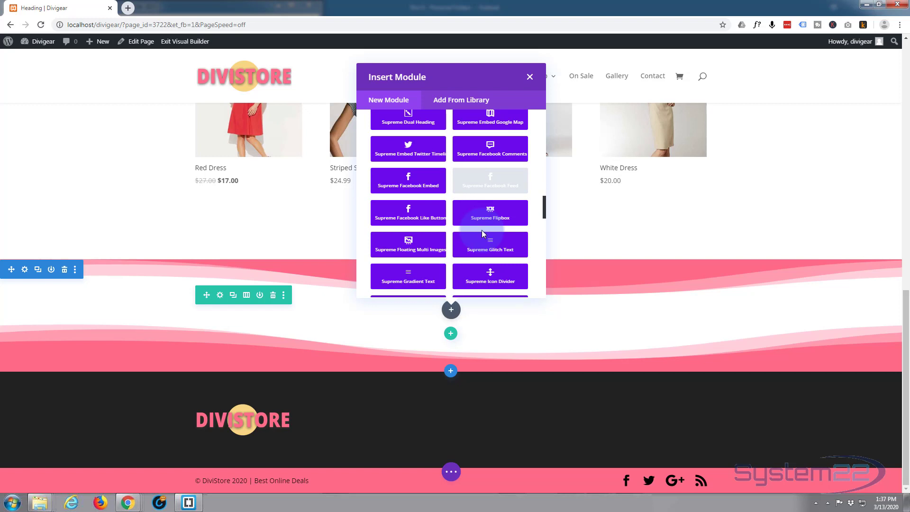
pyautogui.scroll(-2, 482, 230)
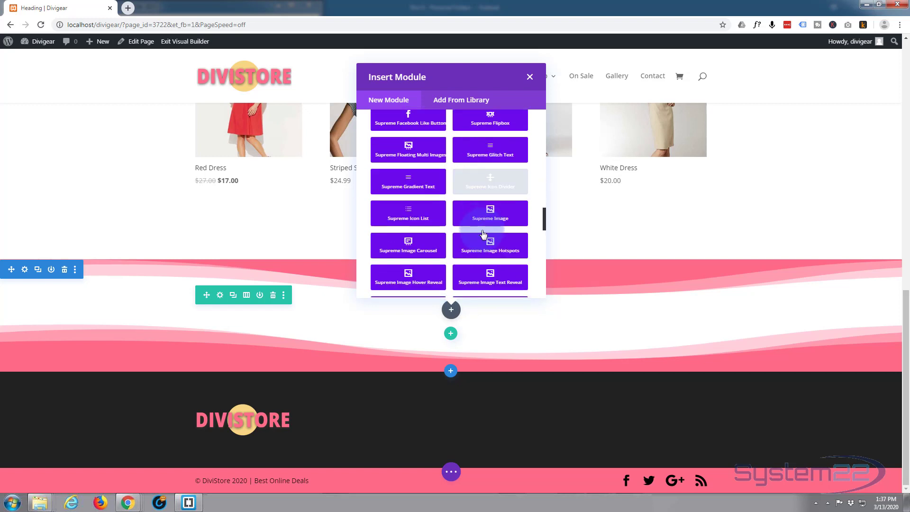
pyautogui.scroll(-1, 482, 233)
pyautogui.scroll(-1, 483, 233)
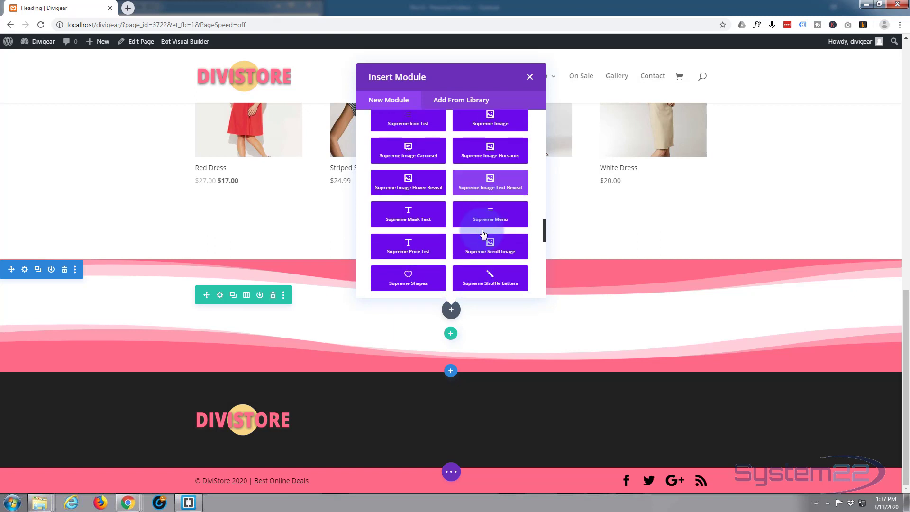
pyautogui.scroll(-1, 483, 233)
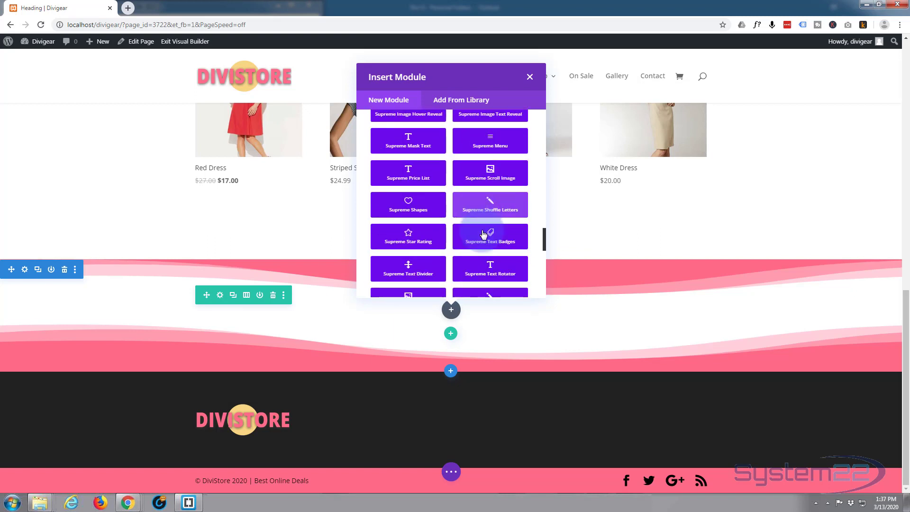
pyautogui.scroll(-1, 482, 234)
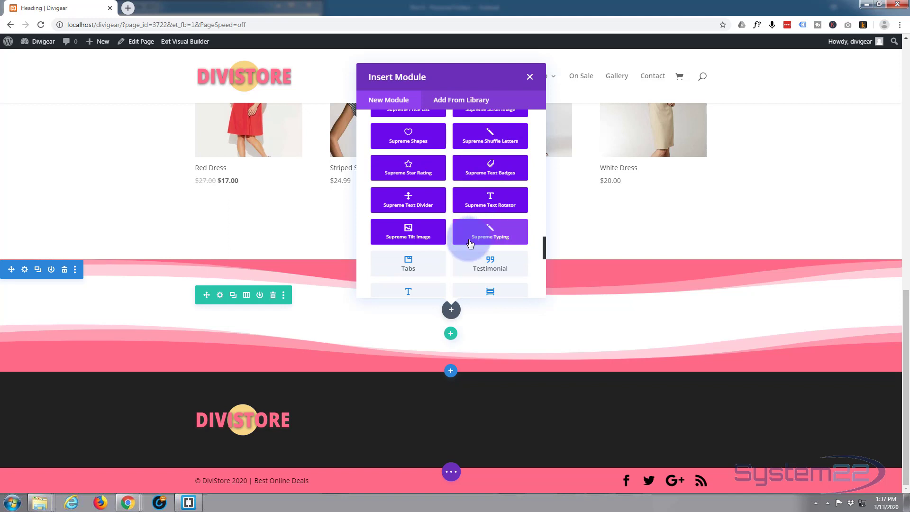
pyautogui.click(493, 201)
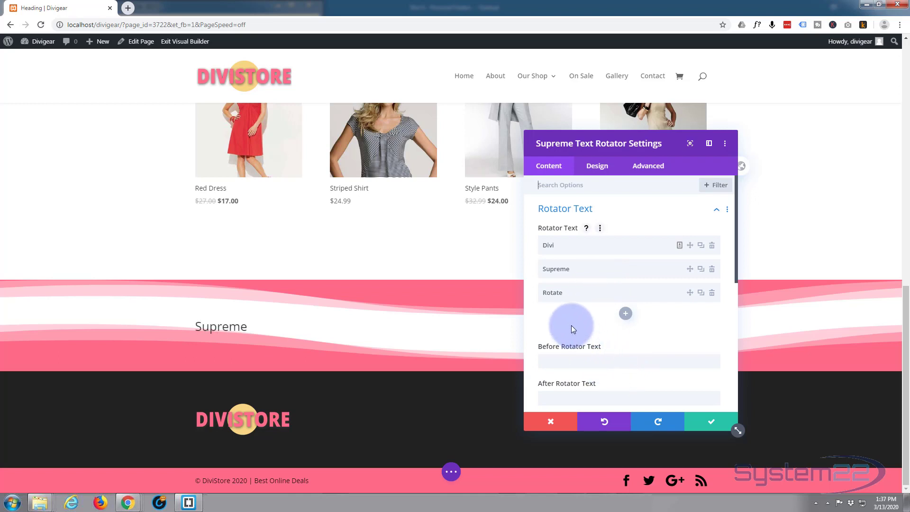
pyautogui.scroll(-2, 571, 325)
pyautogui.scroll(1, 571, 325)
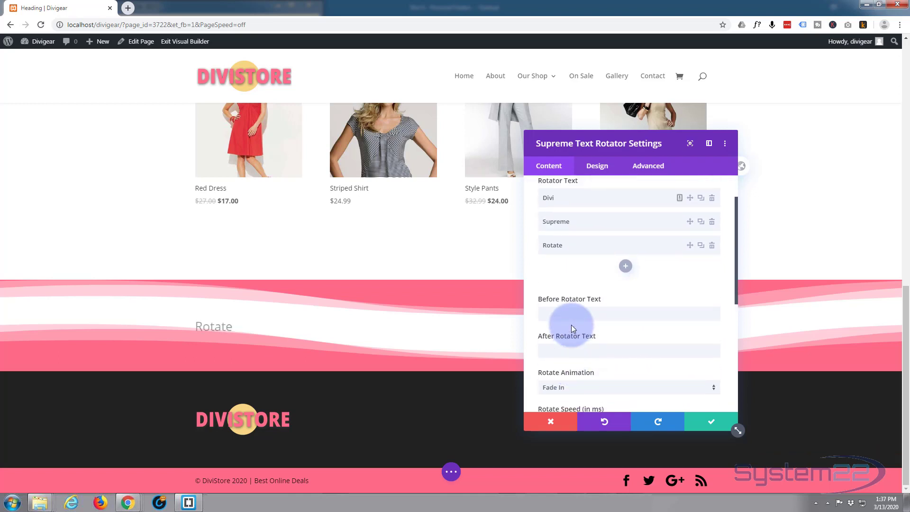
pyautogui.click(695, 418)
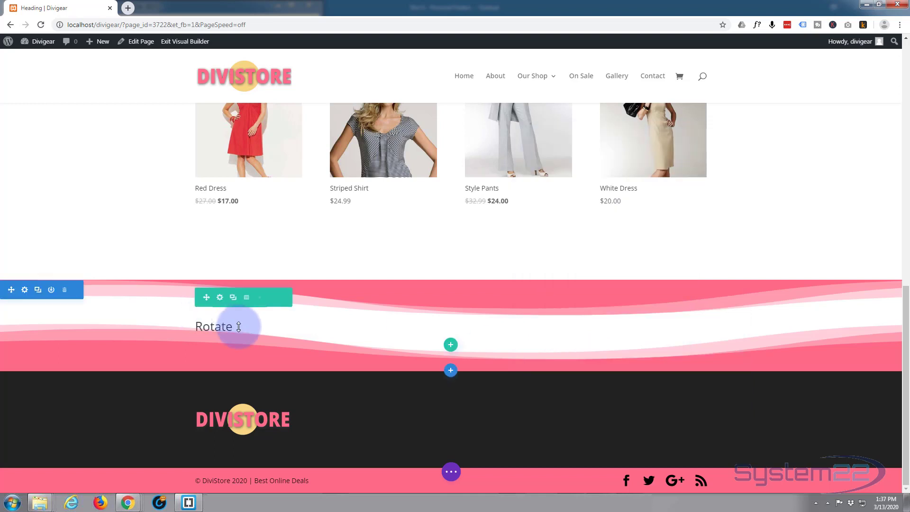
# Step: Set the top and bottom padding of the text rotator's row to 100px and save the row settings
pyautogui.click(219, 297)
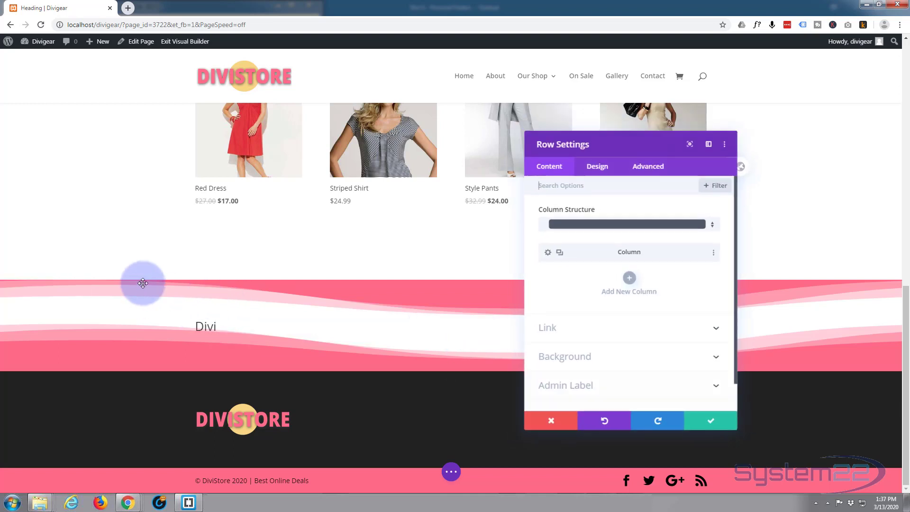
pyautogui.click(598, 166)
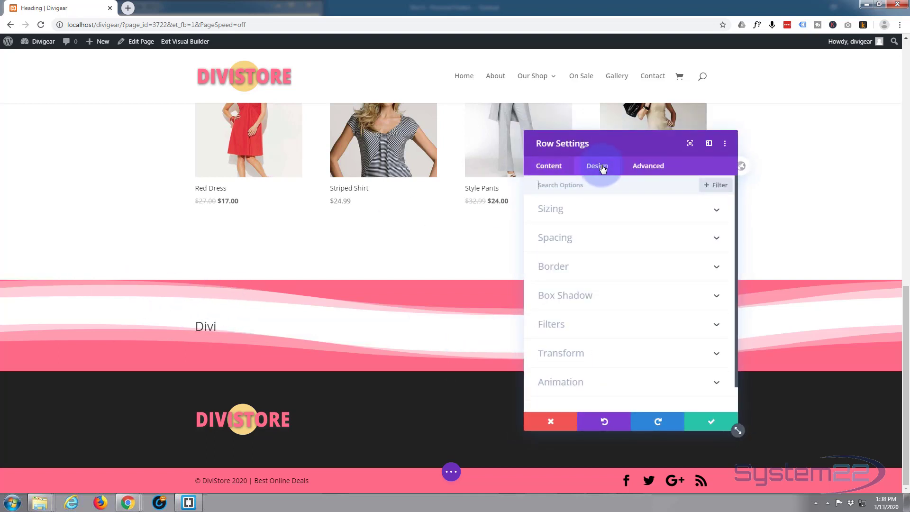
pyautogui.click(619, 246)
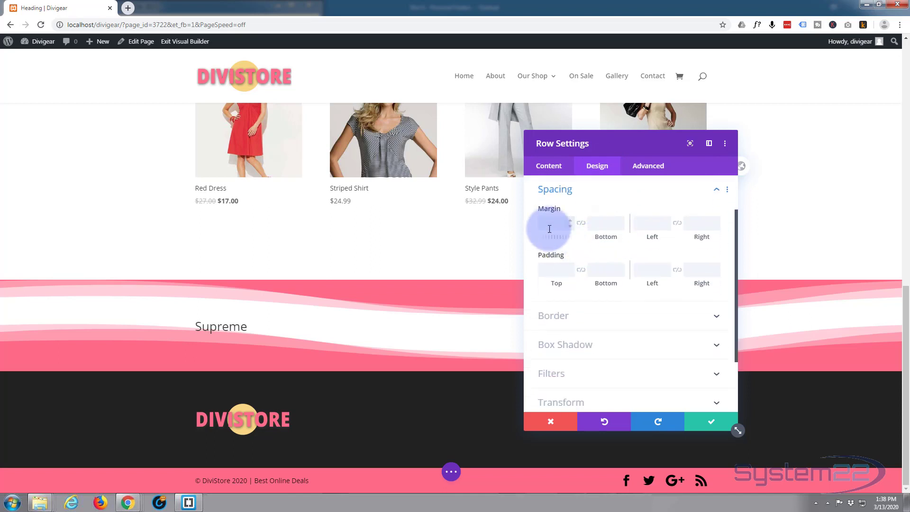
pyautogui.click(546, 270)
pyautogui.write('1')
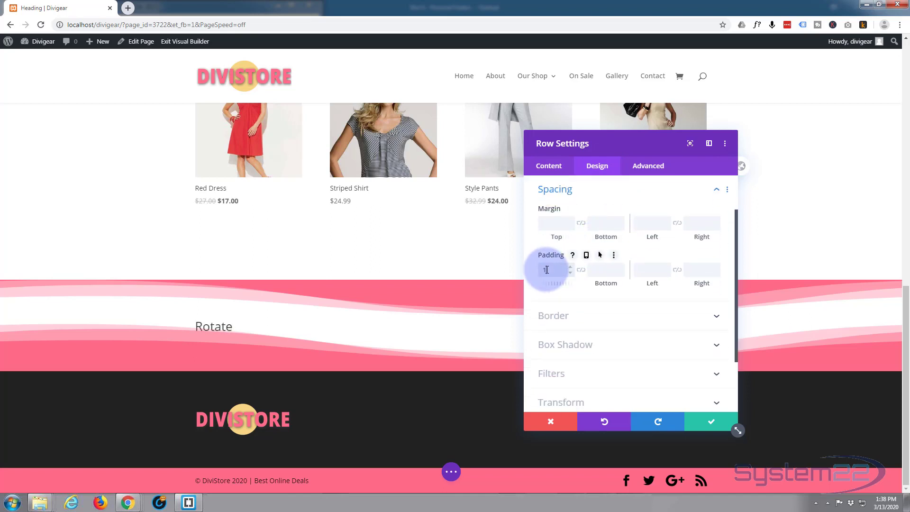
pyautogui.write('00')
pyautogui.click(581, 269)
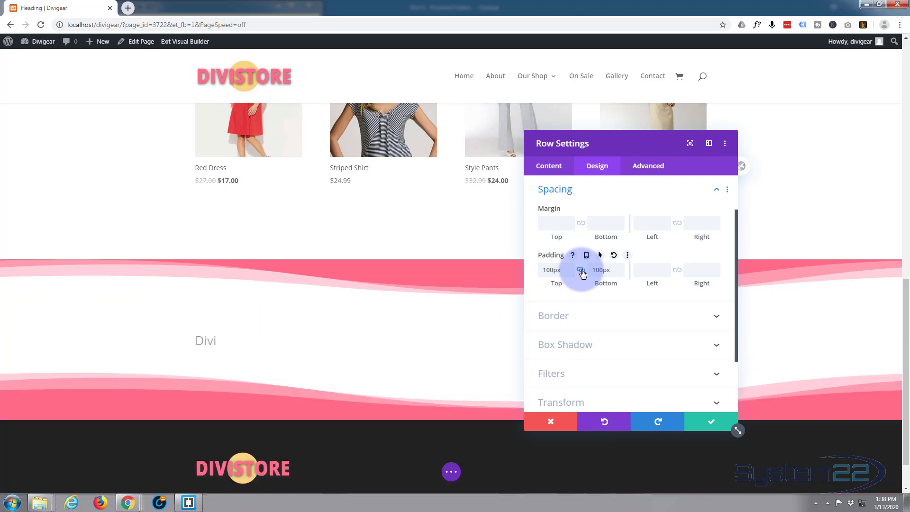
pyautogui.click(700, 420)
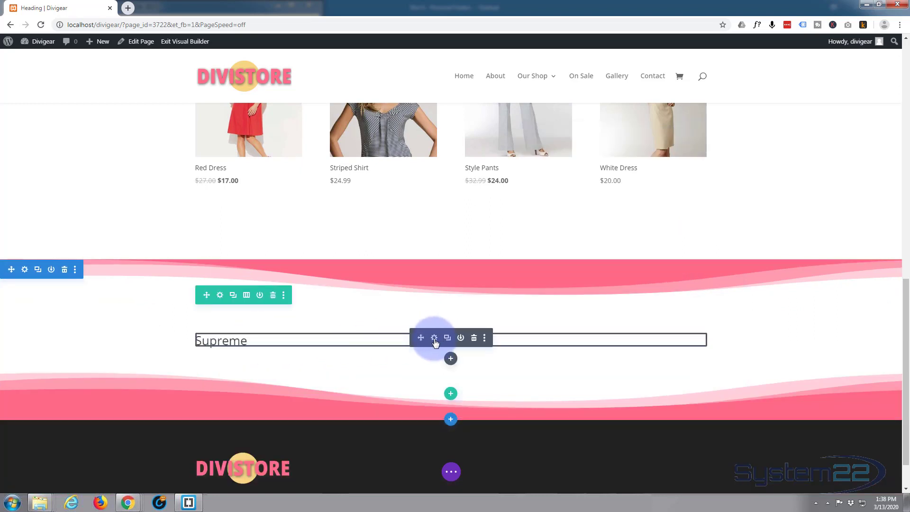
# Step: Set the text rotator module's before text to "Every Day I Must" followed by a space
pyautogui.click(434, 338)
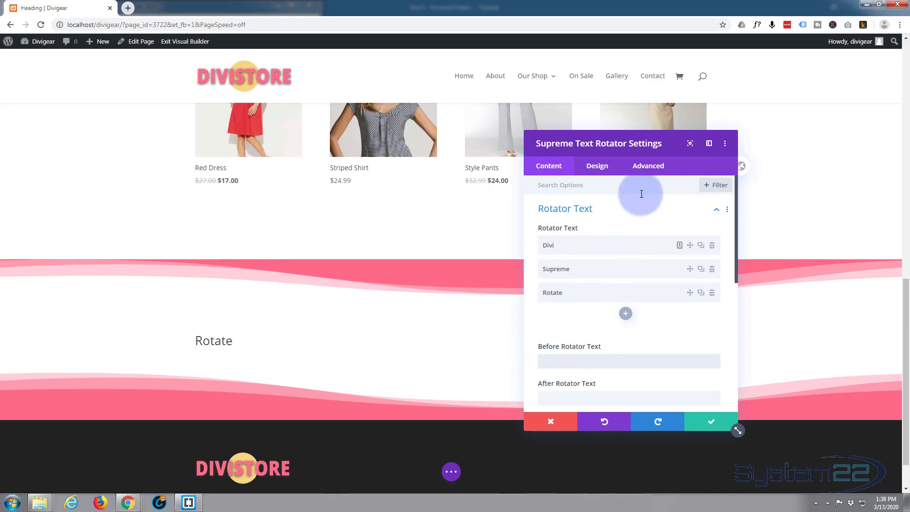
pyautogui.write('very Day ')
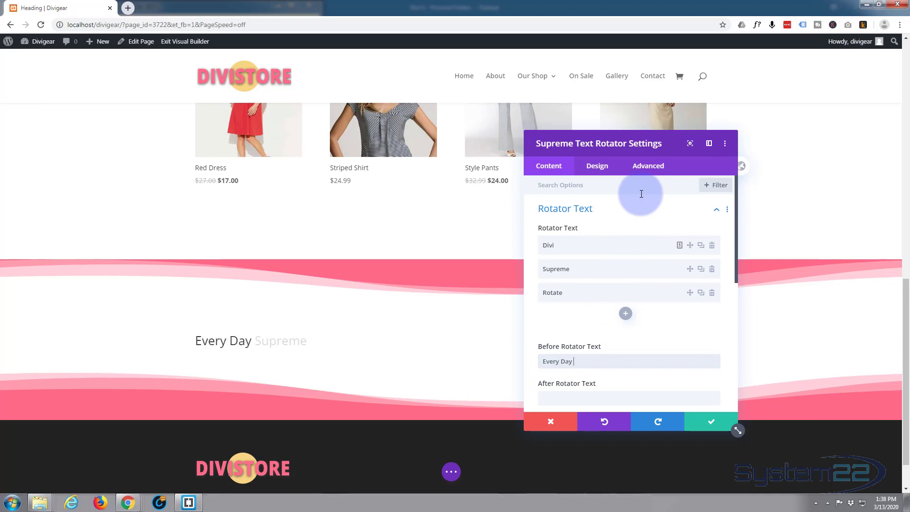
pyautogui.write('I Must')
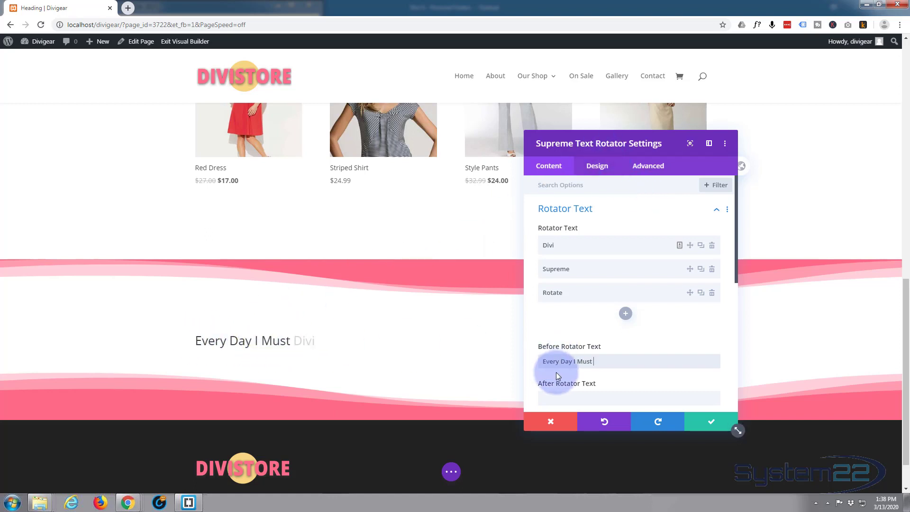
# Step: Set the module's after text to "To Keep My Life Perfect" with a leading space
pyautogui.scroll(-1, 555, 372)
pyautogui.click(562, 349)
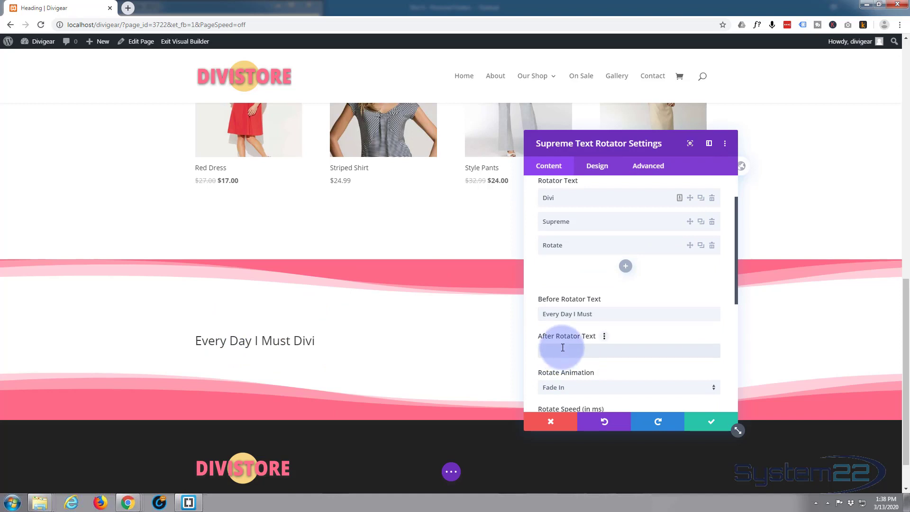
pyautogui.write('To')
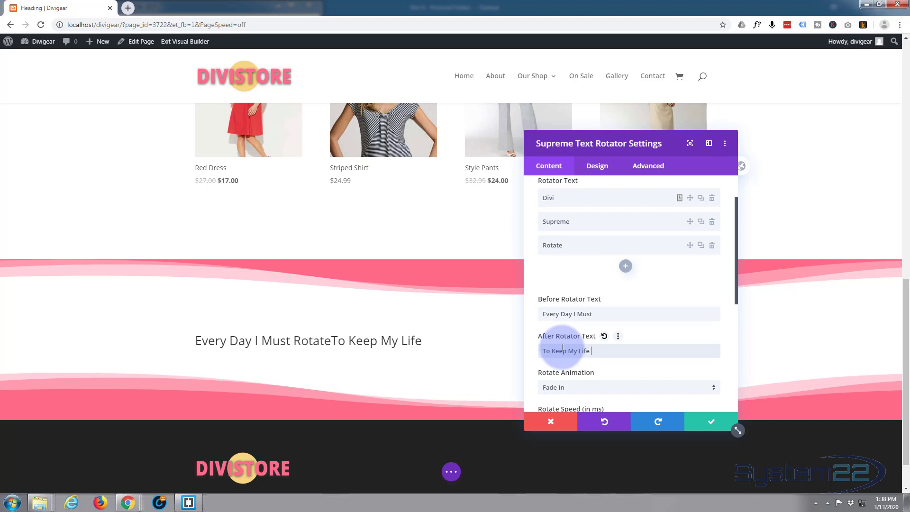
pyautogui.write('Keep My Life Perfect')
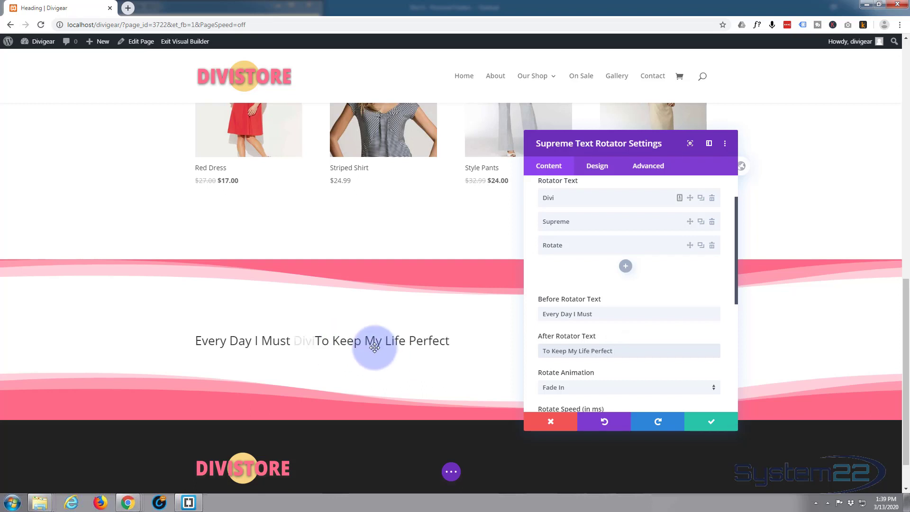
pyautogui.click(541, 350)
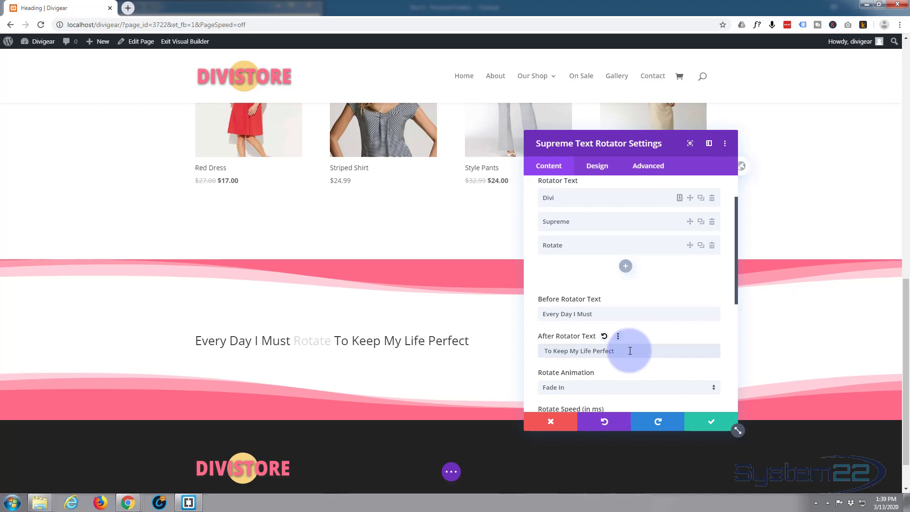
# Step: Set the rotator's main text size to 37px and its main text colour to the saved blue swatch
pyautogui.click(597, 166)
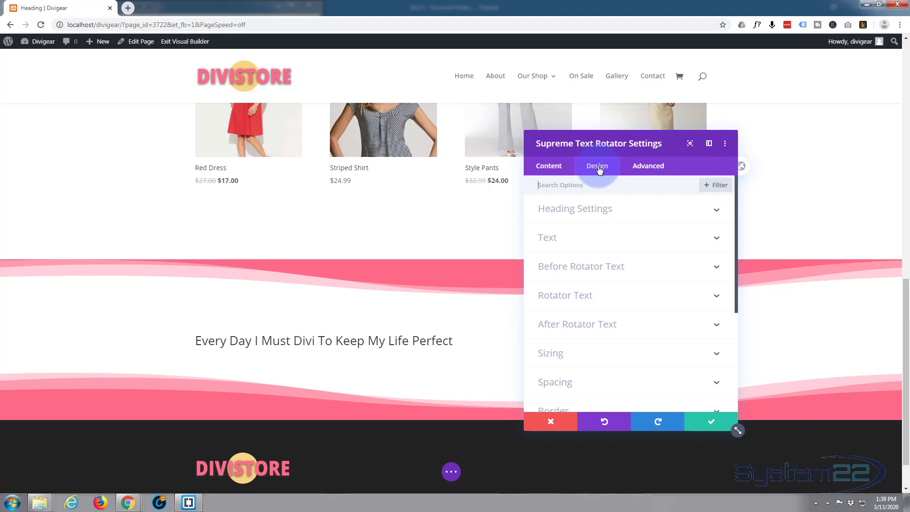
pyautogui.click(606, 239)
pyautogui.scroll(-3, 607, 234)
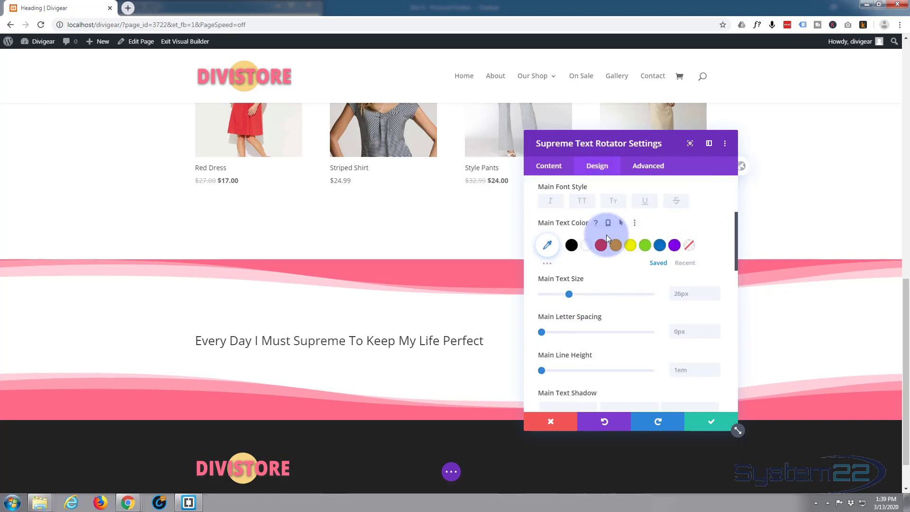
pyautogui.click(570, 294)
pyautogui.click(580, 294)
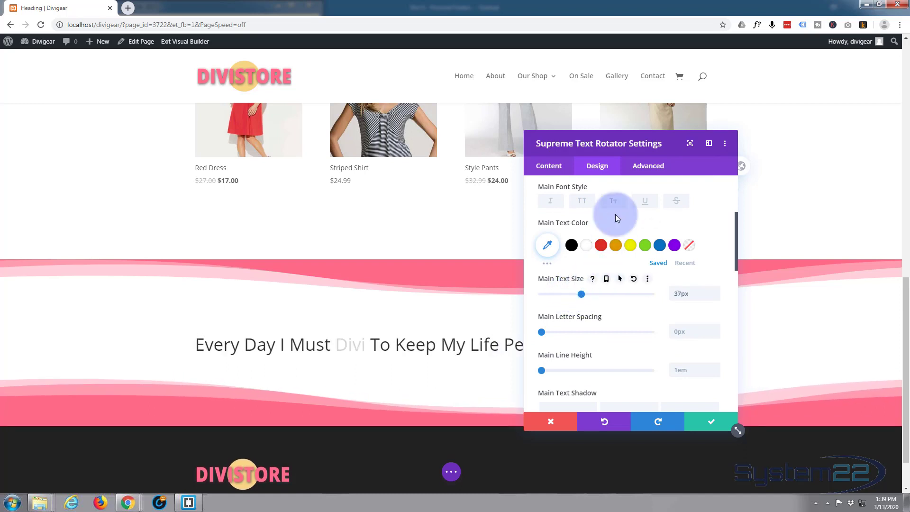
pyautogui.moveTo(692, 151); pyautogui.dragTo(828, 139)
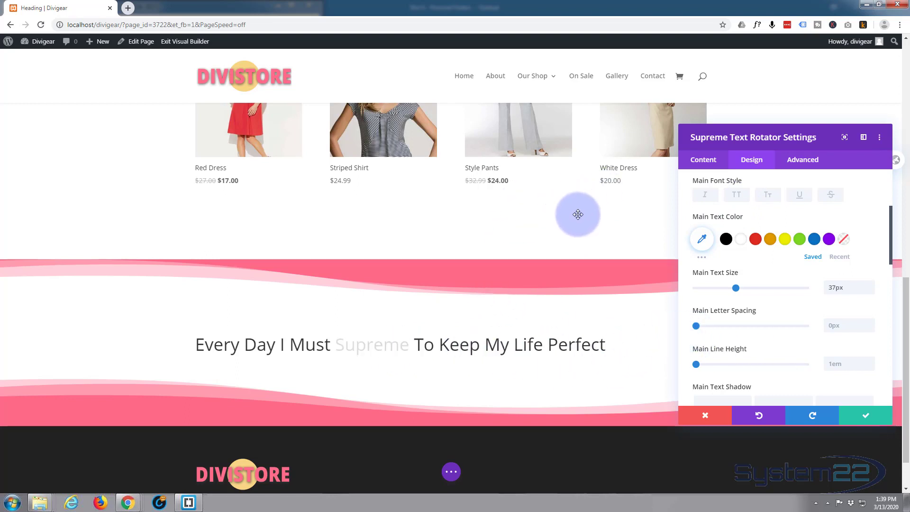
pyautogui.click(814, 239)
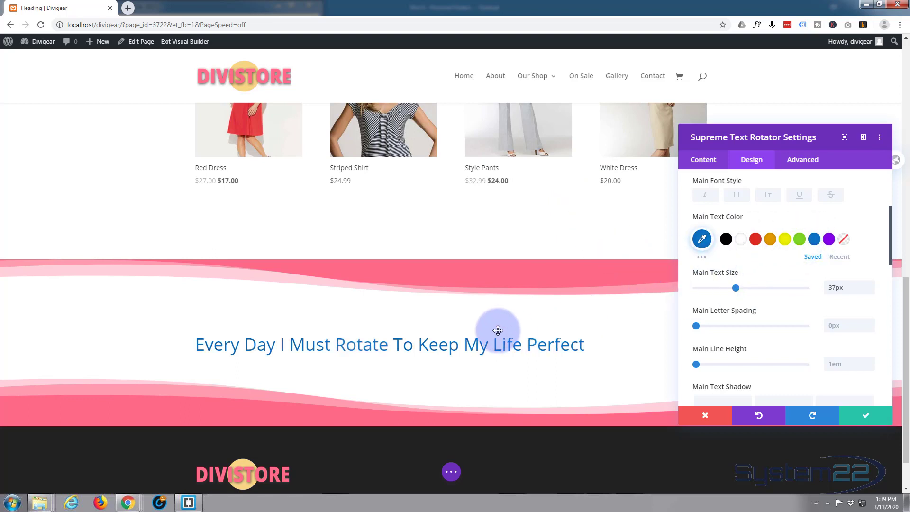
# Step: Replace the first rotating text entry, "Divi", with "Work Hard"
pyautogui.click(698, 161)
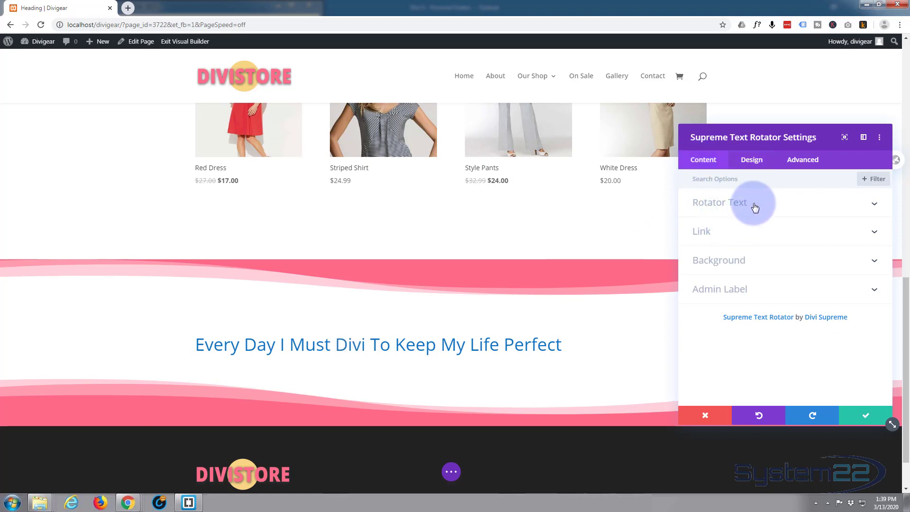
pyautogui.click(756, 206)
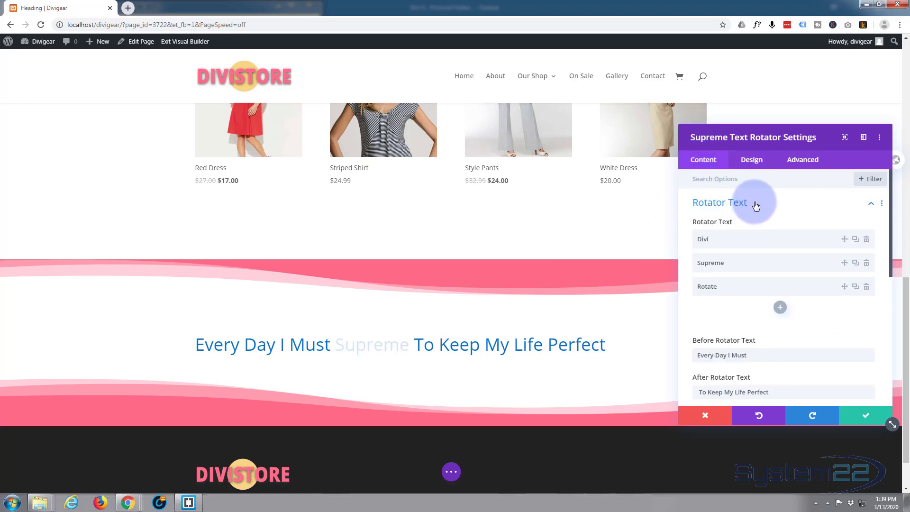
pyautogui.moveTo(711, 238)
pyautogui.mouseDown()
pyautogui.moveTo(689, 240)
pyautogui.moveTo(714, 240)
pyautogui.mouseUp()
pyautogui.click(715, 238)
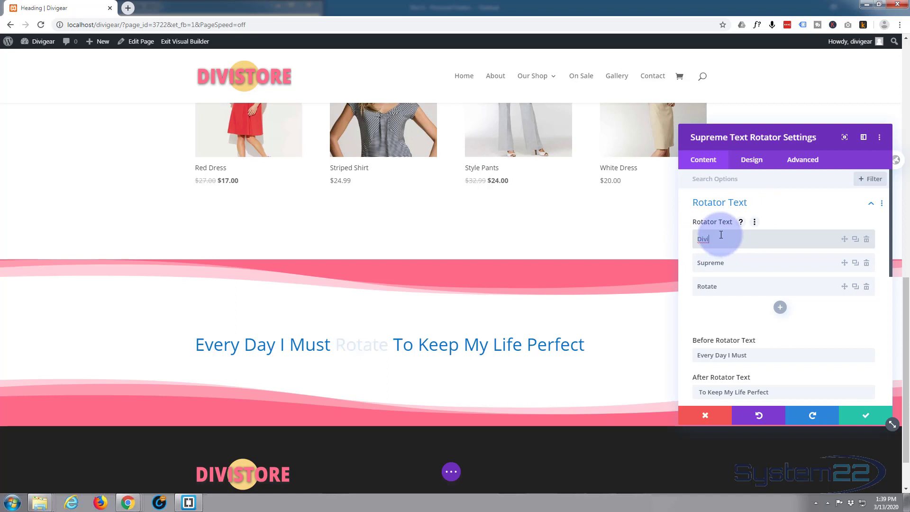
pyautogui.press('BackSpace')
pyautogui.press('BackSpace')
pyautogui.press('BackSpace')
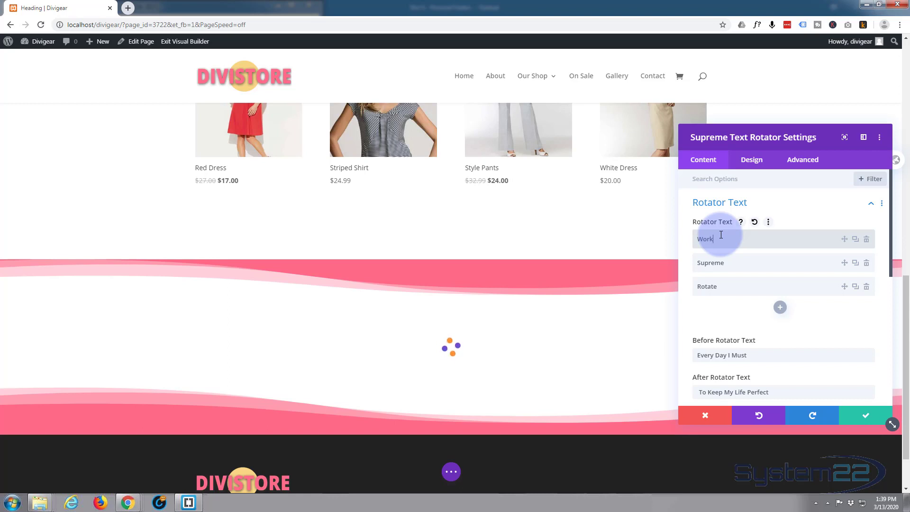
pyautogui.write('Work Hard')
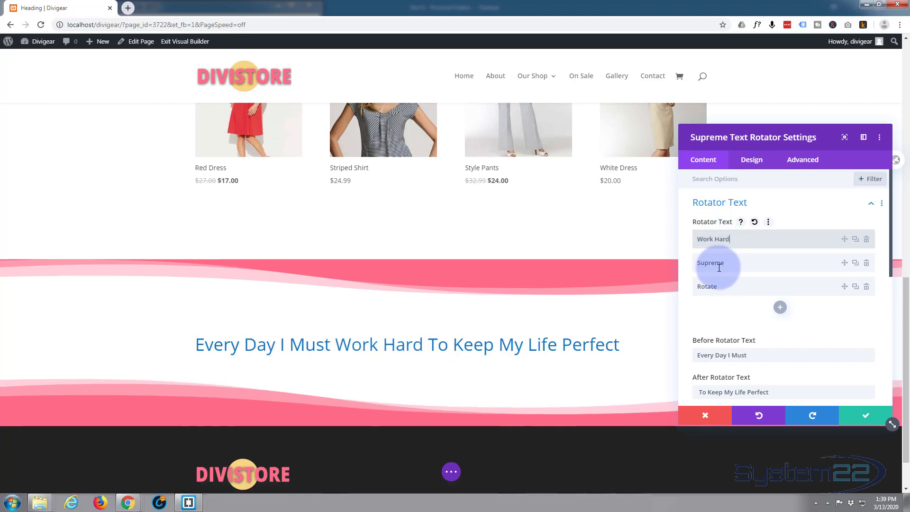
# Step: Replace the second rotating text entry, "Supreme", with "Be Positive"
pyautogui.click(729, 264)
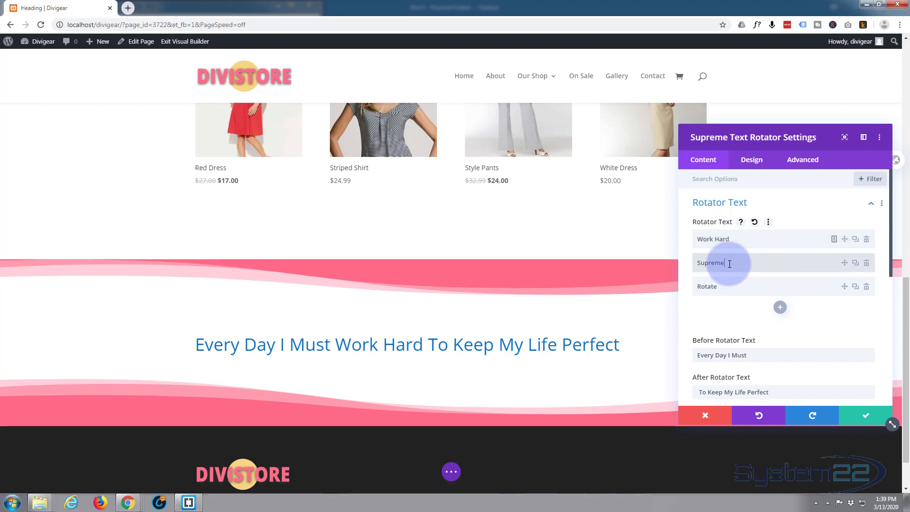
pyautogui.press('BackSpace')
pyautogui.press('BackSpace')
pyautogui.press('BackSpace')
pyautogui.press('BackSpace')
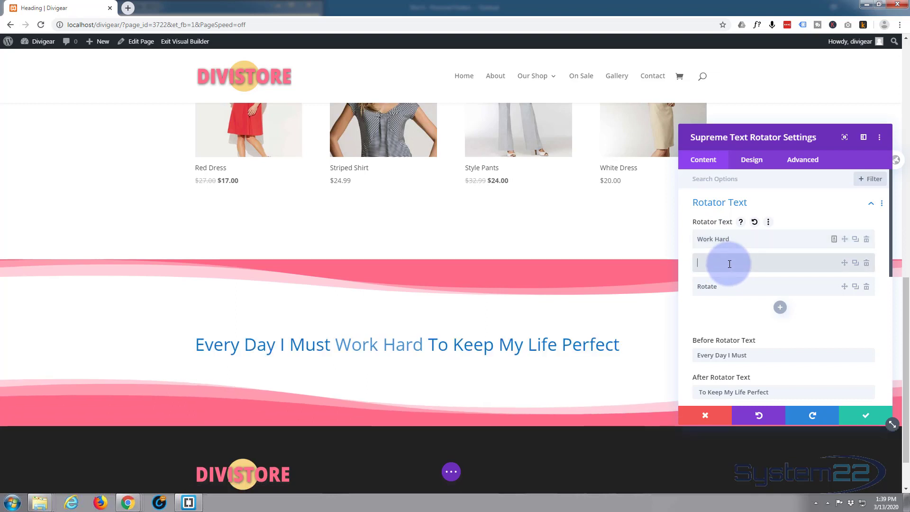
pyautogui.write('Be Po')
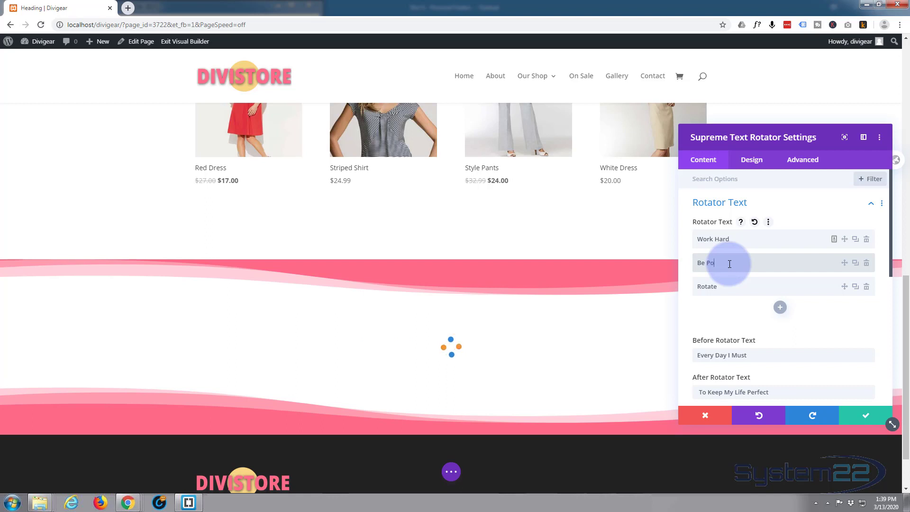
pyautogui.write('sitive')
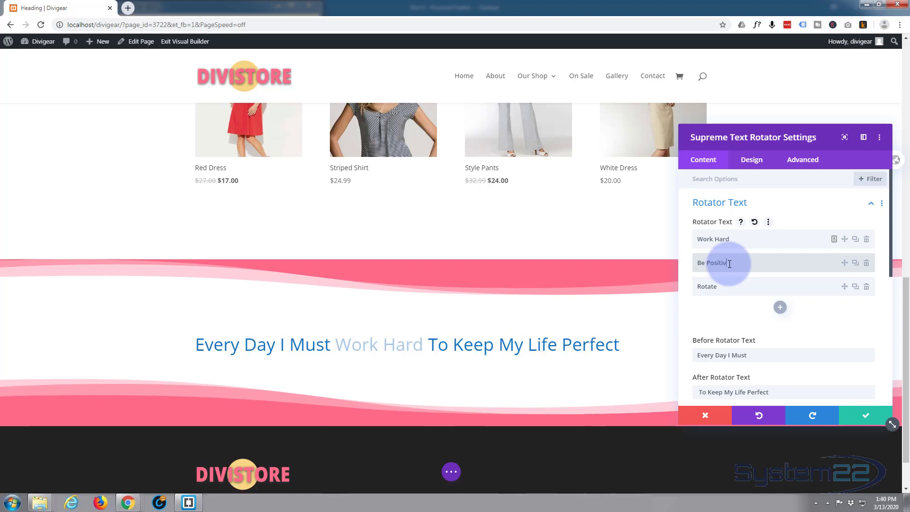
# Step: Replace the third rotating text entry, "Rotate", with "Relax More"
pyautogui.click(719, 287)
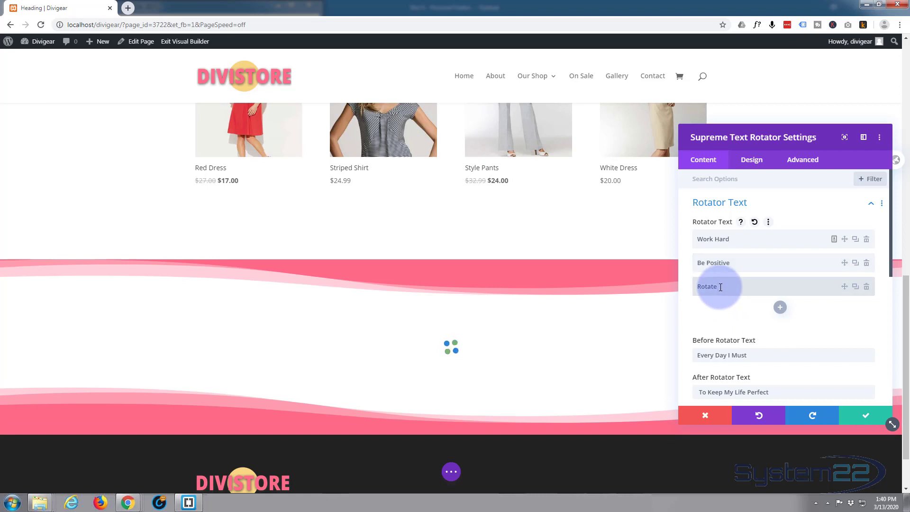
pyautogui.press('BackSpace')
pyautogui.press('BackSpace')
pyautogui.press('BackSpace')
pyautogui.press('BackSpace')
pyautogui.write('re')
# Step: Add a fourth rotating text entry reading "Take Breaks"
pyautogui.click(779, 307)
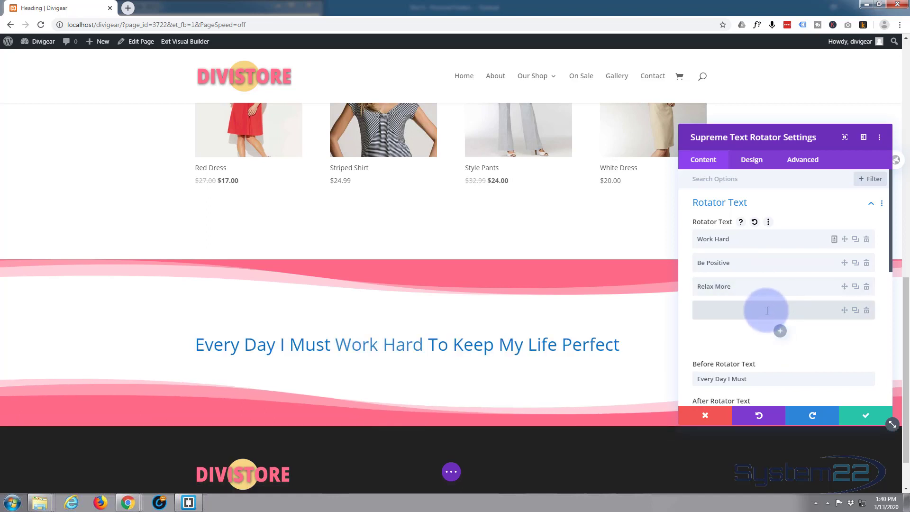
pyautogui.write('T')
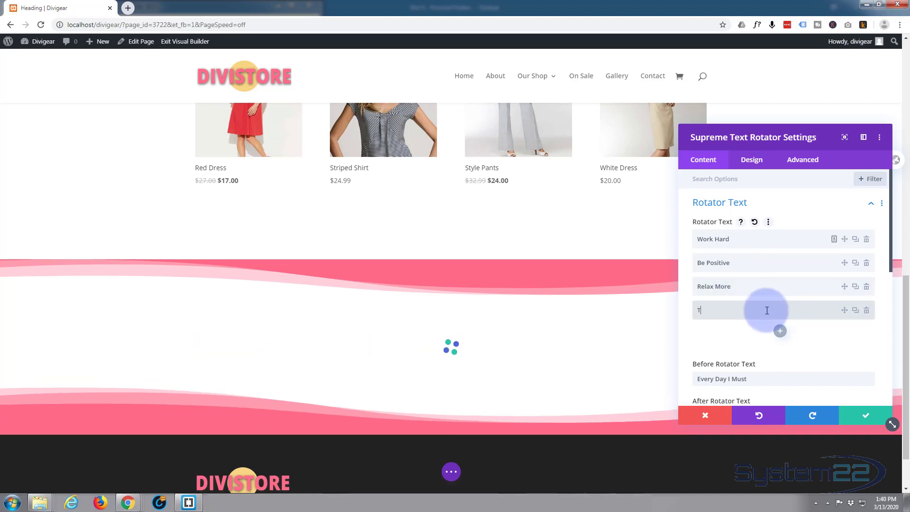
pyautogui.write('ake Breaks')
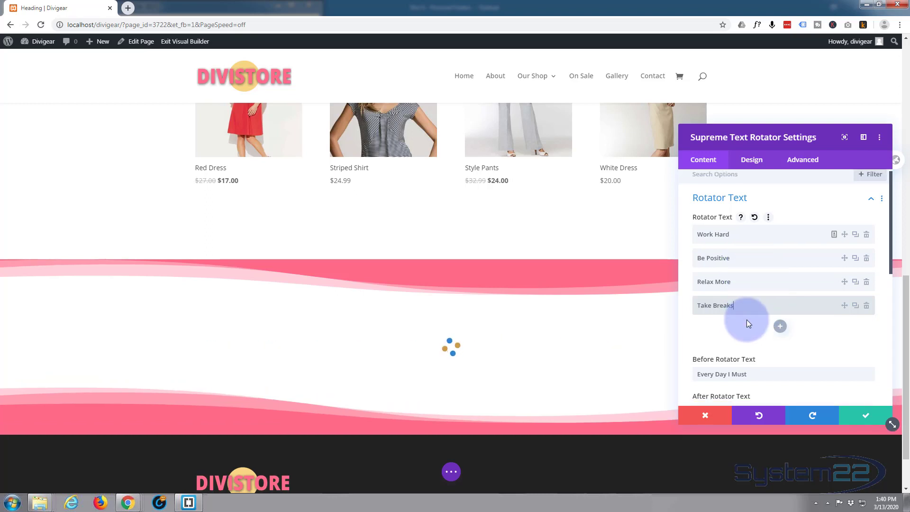
# Step: Try the Fade In Right rotate animation on the rotating text
pyautogui.scroll(-1, 738, 323)
pyautogui.click(745, 336)
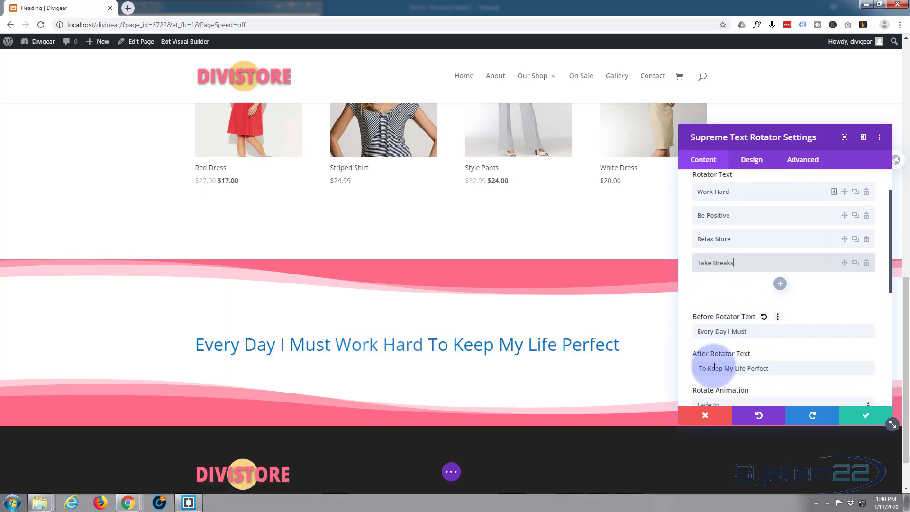
pyautogui.scroll(-1, 732, 369)
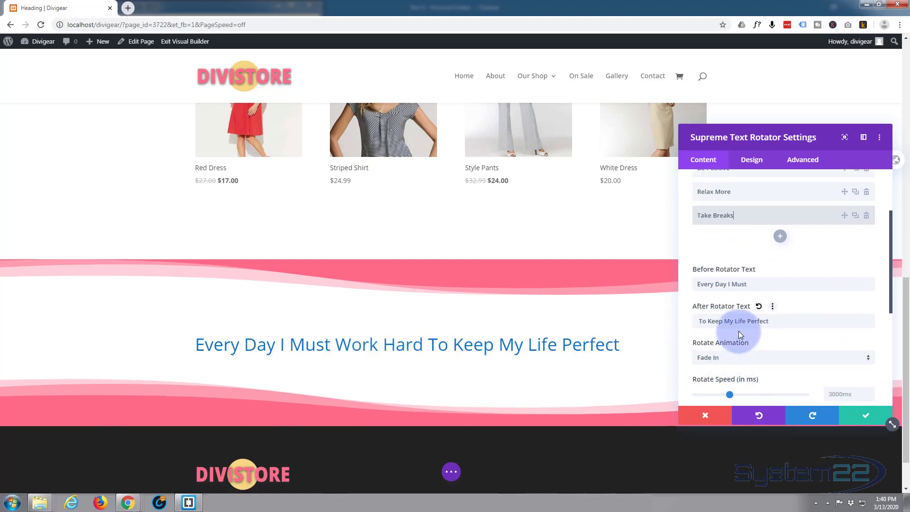
pyautogui.scroll(-1, 738, 330)
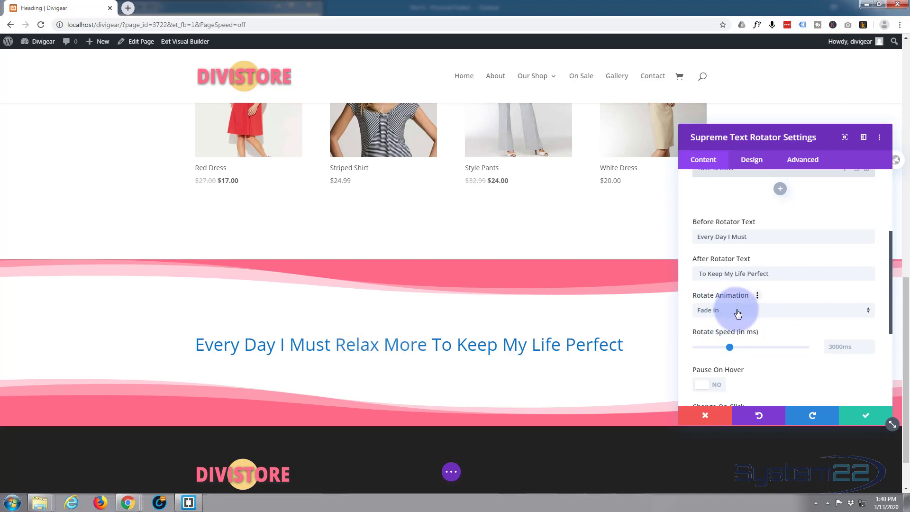
pyautogui.click(737, 310)
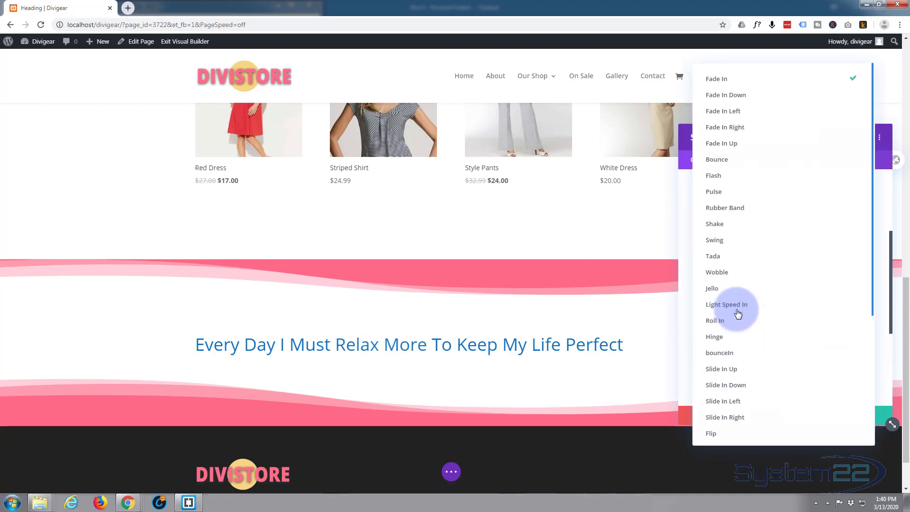
pyautogui.click(757, 132)
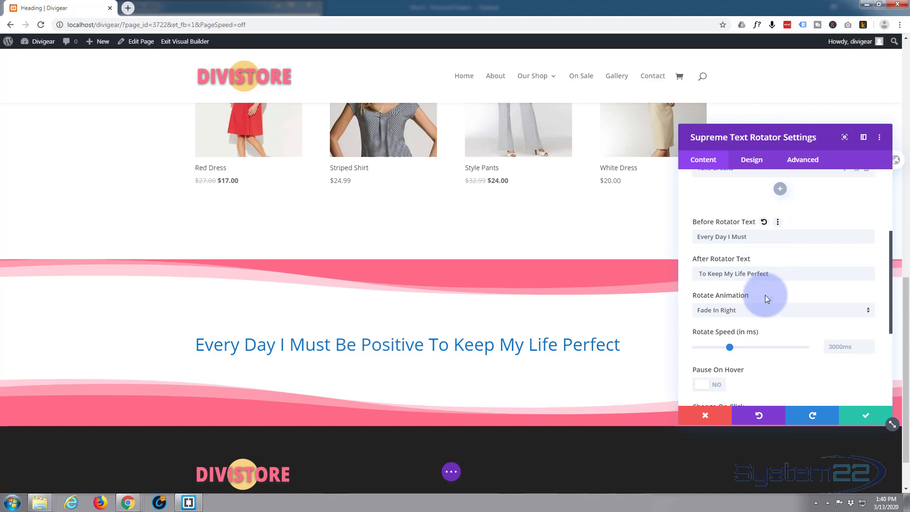
# Step: Set the rotate animation of the rotating text to Flip In X
pyautogui.click(758, 310)
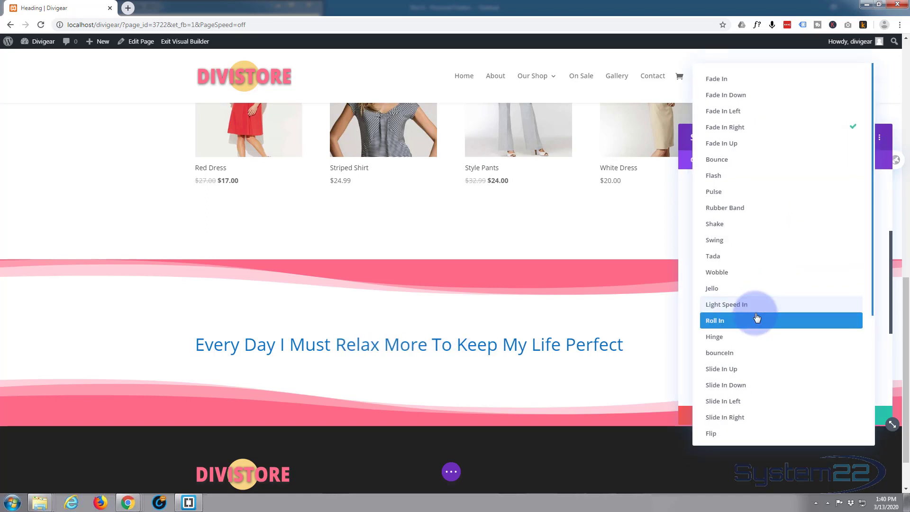
pyautogui.scroll(-4, 757, 315)
pyautogui.scroll(-1, 758, 317)
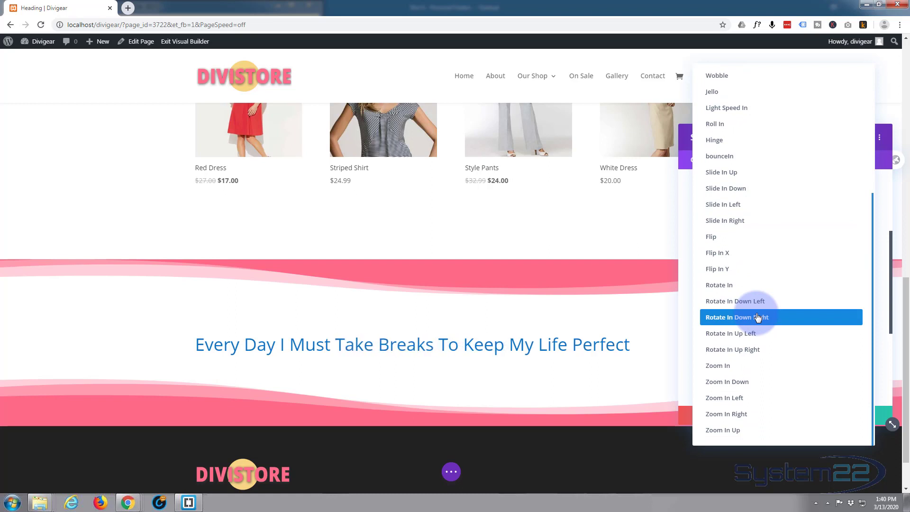
pyautogui.click(747, 253)
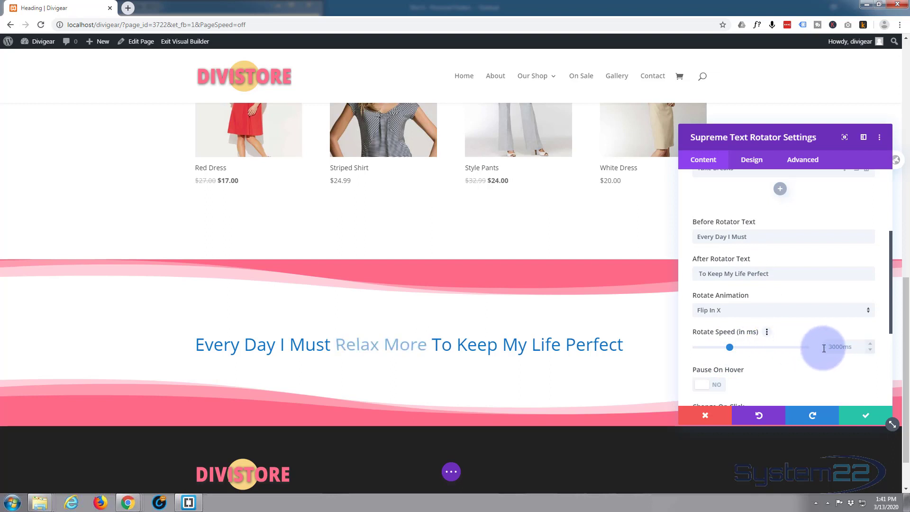
# Step: Set the rotate speed of the rotating text to 4000ms
pyautogui.moveTo(729, 347); pyautogui.dragTo(714, 347)
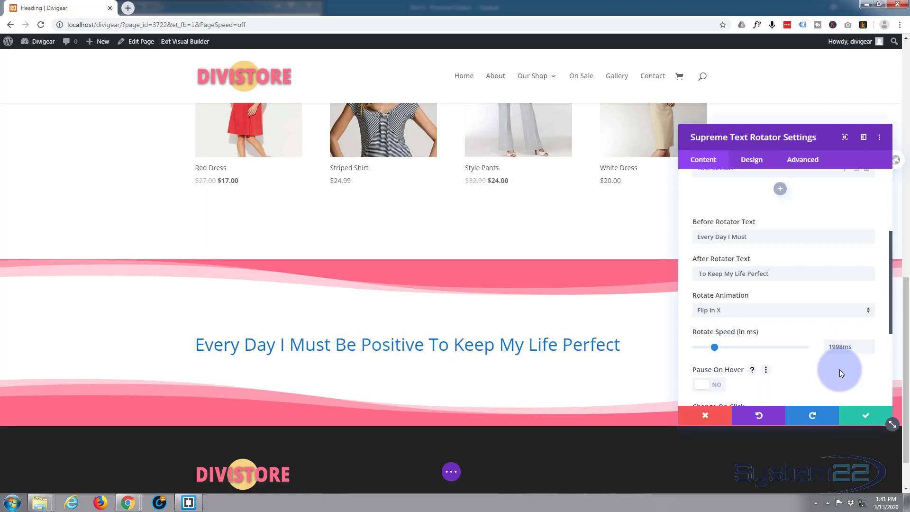
pyautogui.moveTo(830, 346); pyautogui.dragTo(844, 346)
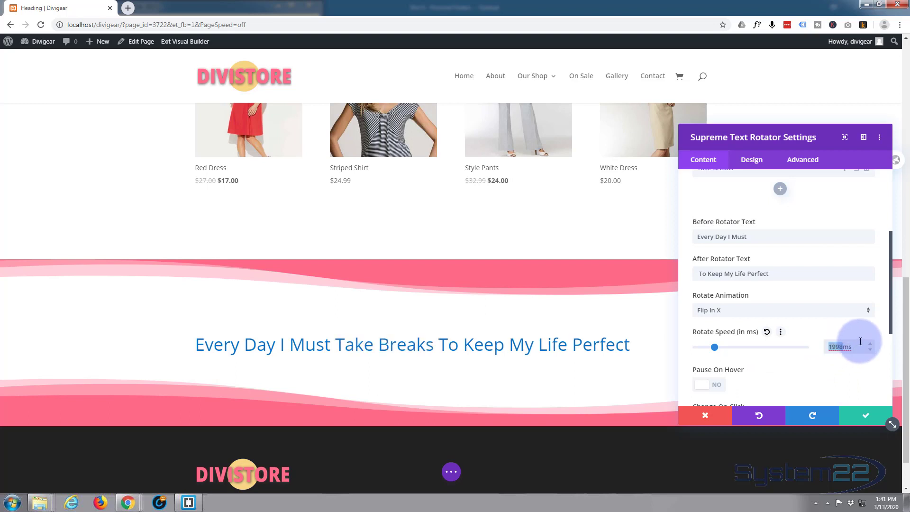
pyautogui.write('4000')
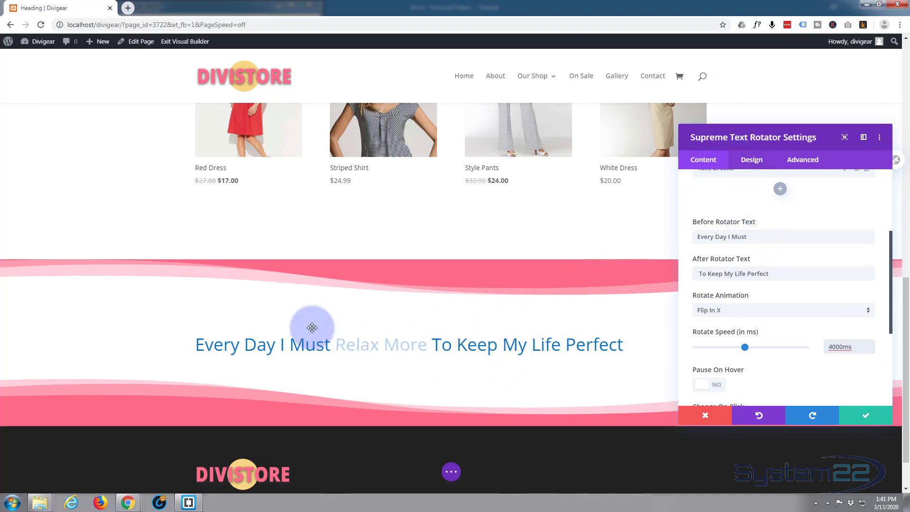
# Step: Look through the Before Rotator Text design options and open the Rotator Text design options
pyautogui.click(753, 161)
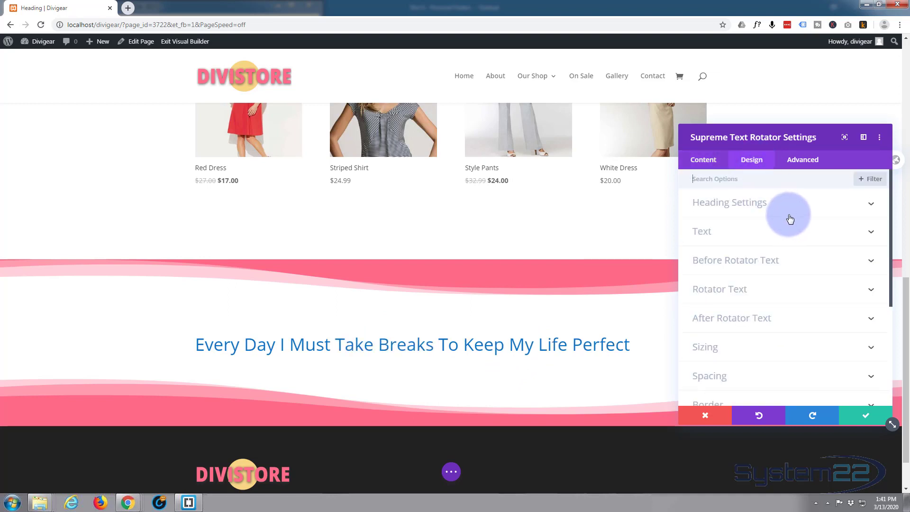
pyautogui.click(757, 262)
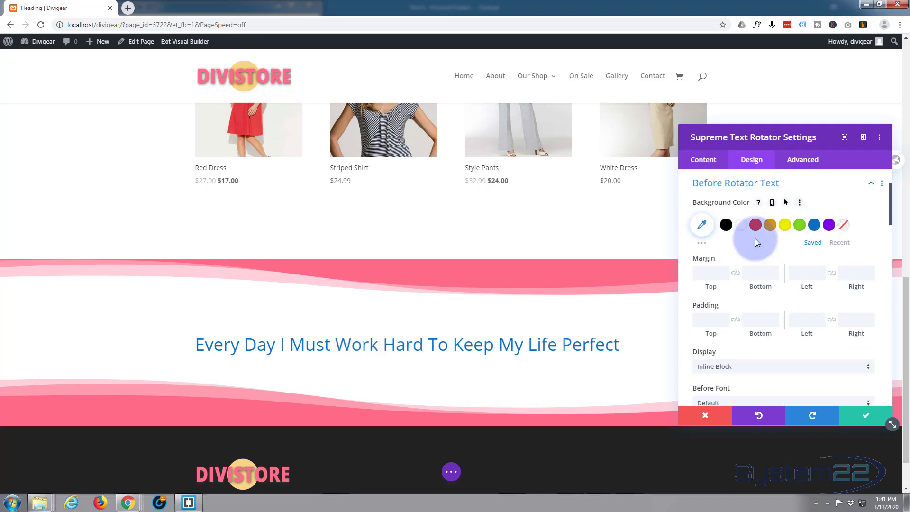
pyautogui.scroll(-2, 755, 238)
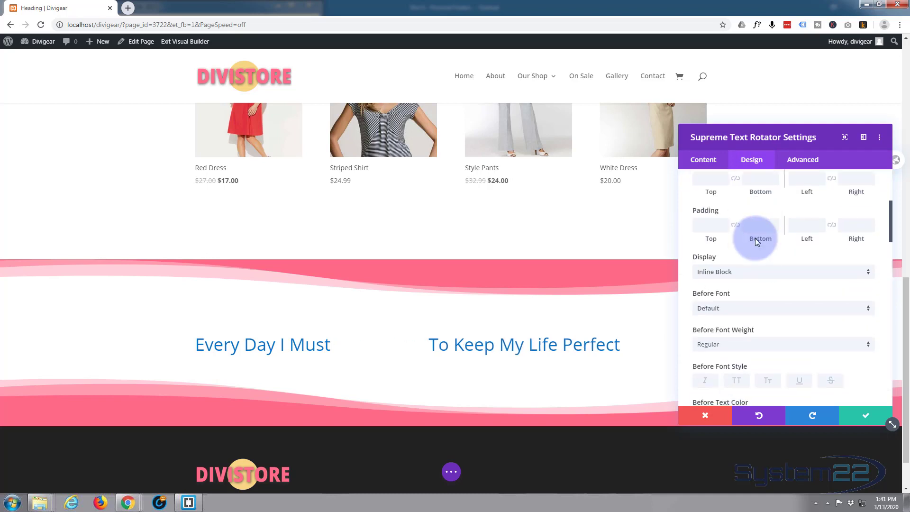
pyautogui.scroll(-2, 727, 248)
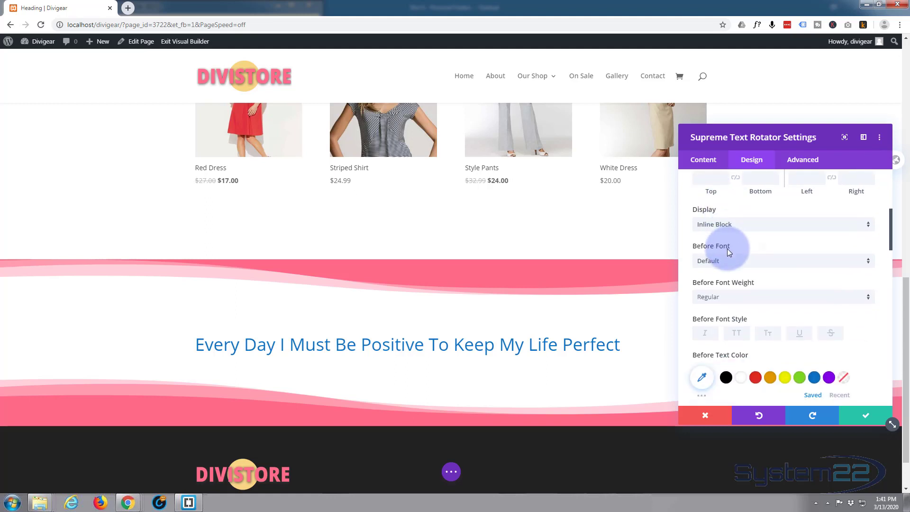
pyautogui.scroll(-9, 728, 247)
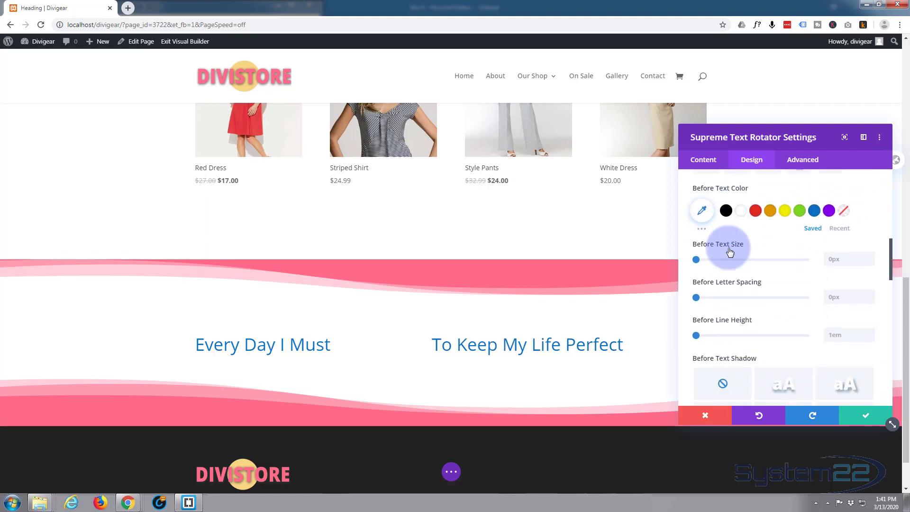
pyautogui.scroll(-7, 729, 247)
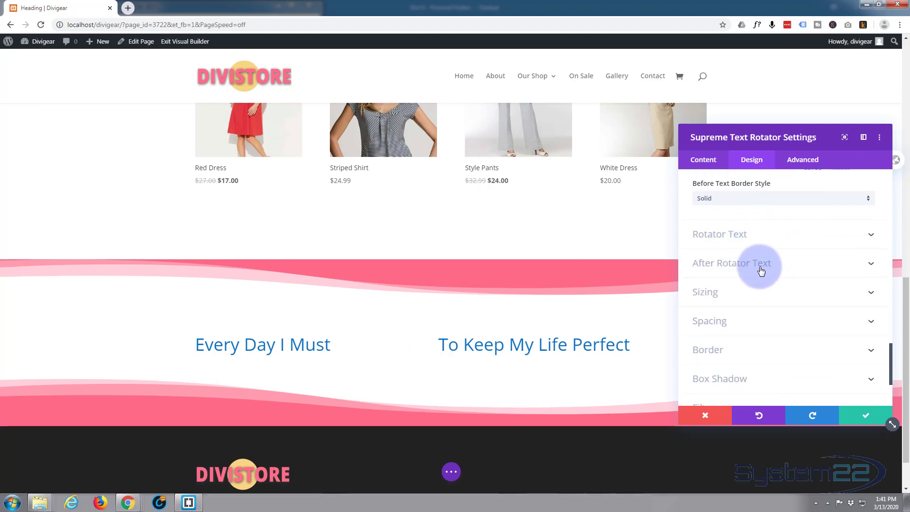
pyautogui.click(791, 240)
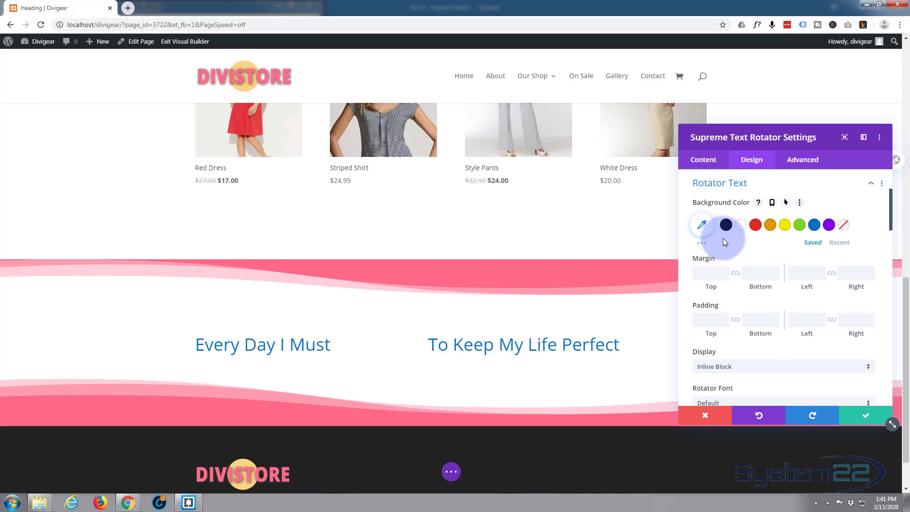
# Step: Try #ff6a88 as the background color of the rotator text
pyautogui.click(702, 224)
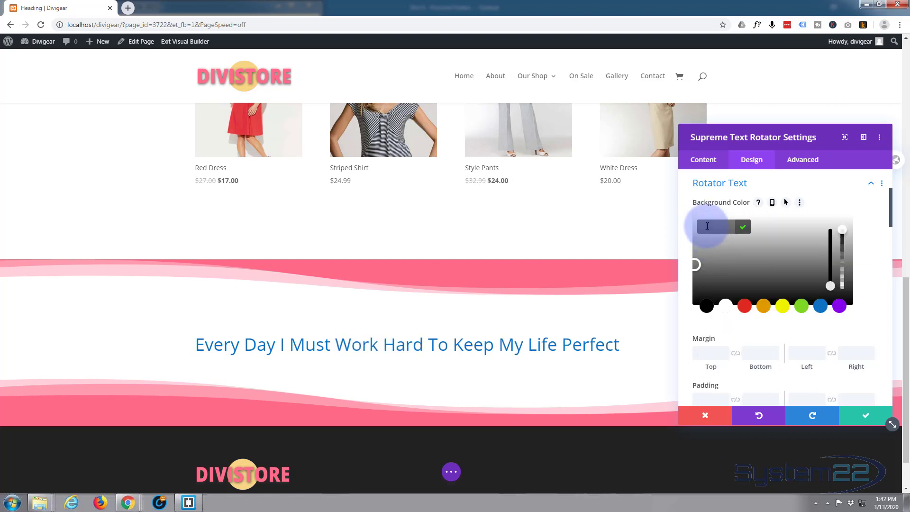
pyautogui.write('#ff6a88')
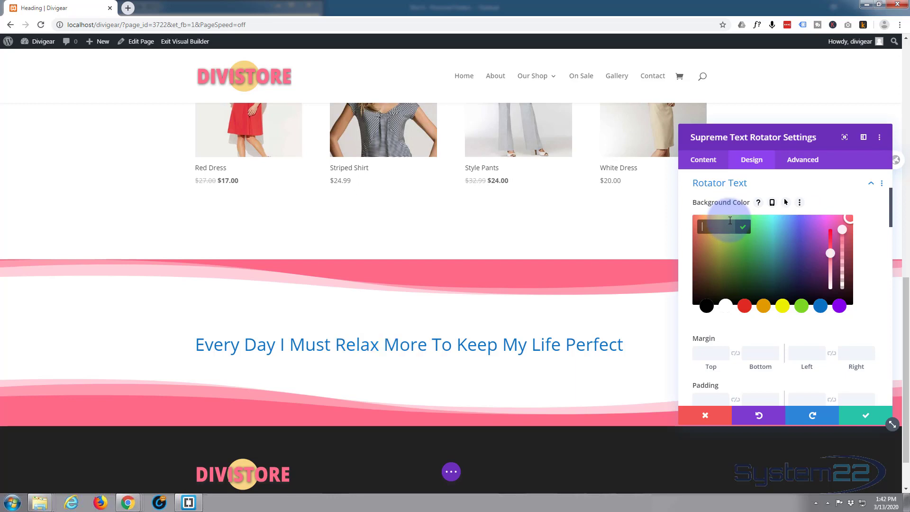
# Step: Set the rotator text color to #ff6a88
pyautogui.scroll(-2, 738, 213)
pyautogui.scroll(-5, 738, 213)
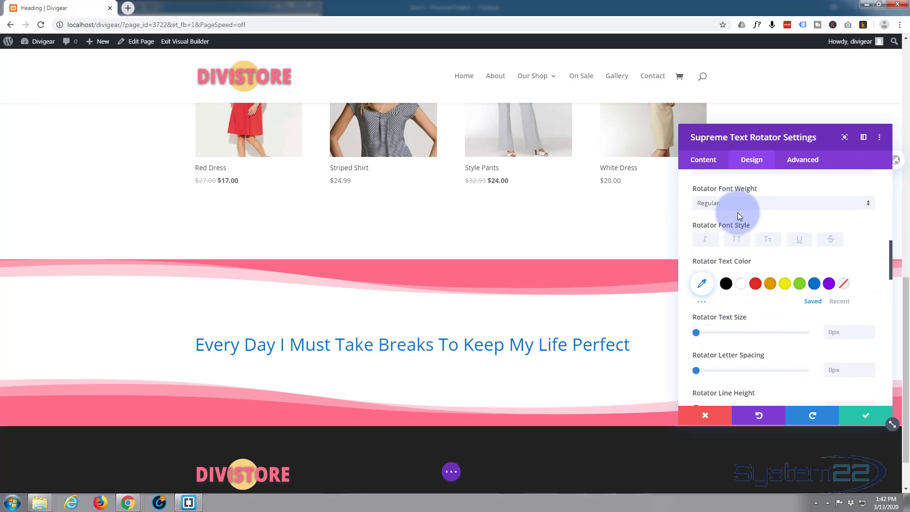
pyautogui.click(702, 266)
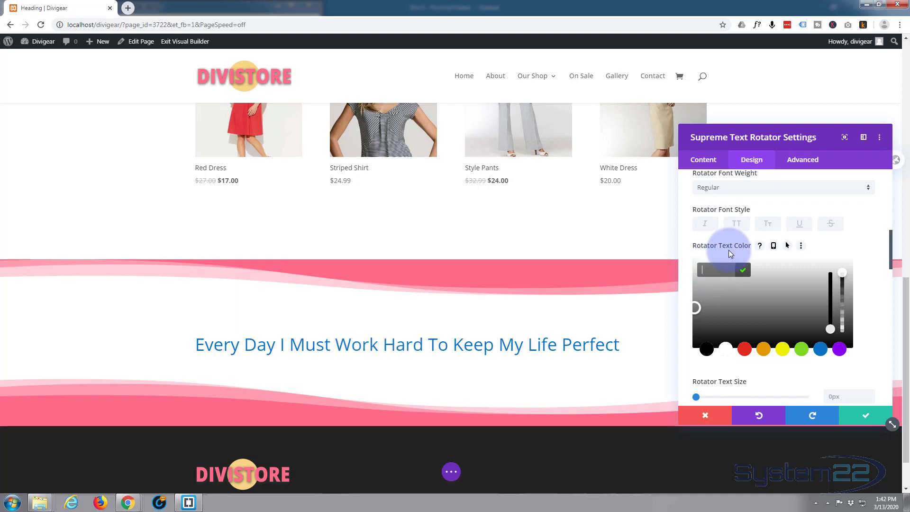
pyautogui.write('#ff6a88')
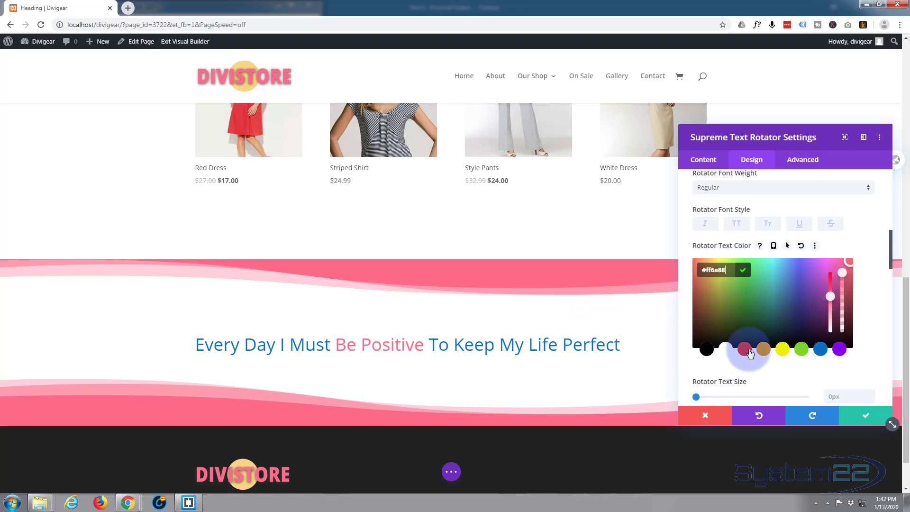
# Step: Set the main font weight of the whole heading to Semi Bold
pyautogui.scroll(5, 747, 351)
pyautogui.scroll(3, 748, 348)
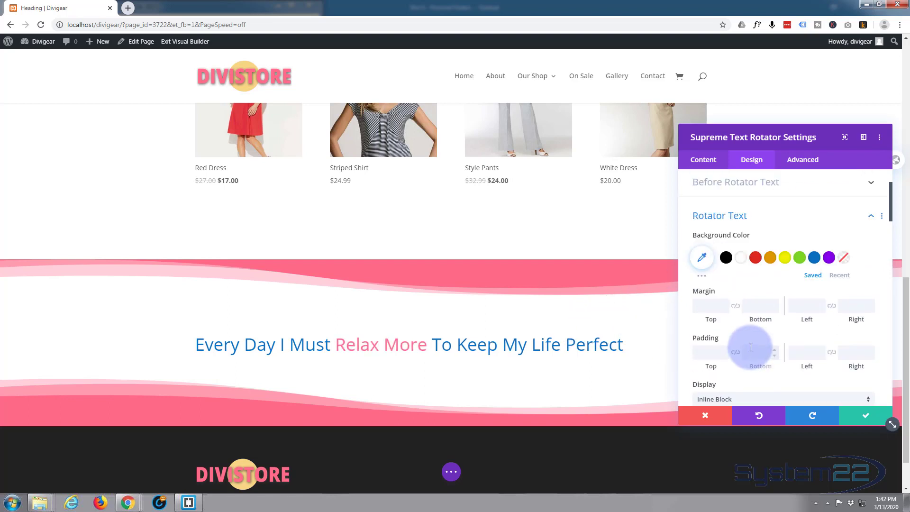
pyautogui.scroll(1, 804, 217)
pyautogui.scroll(1, 804, 217)
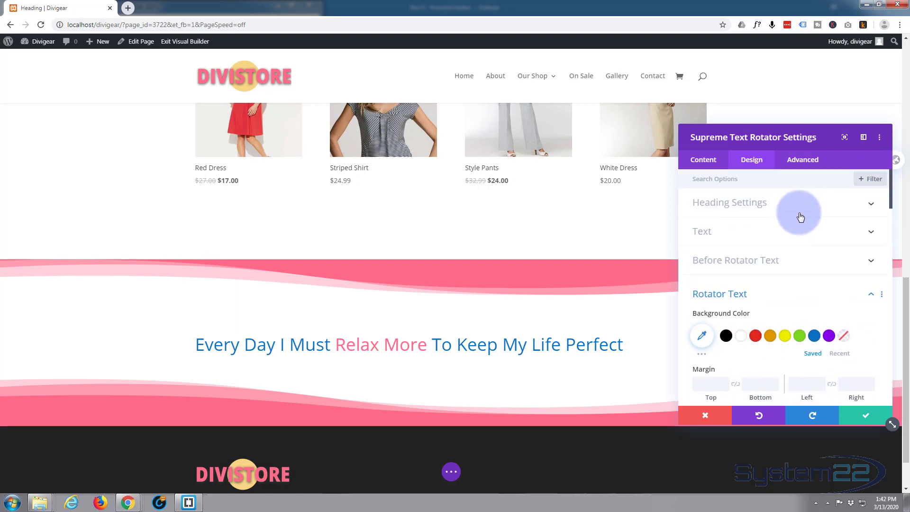
pyautogui.click(775, 229)
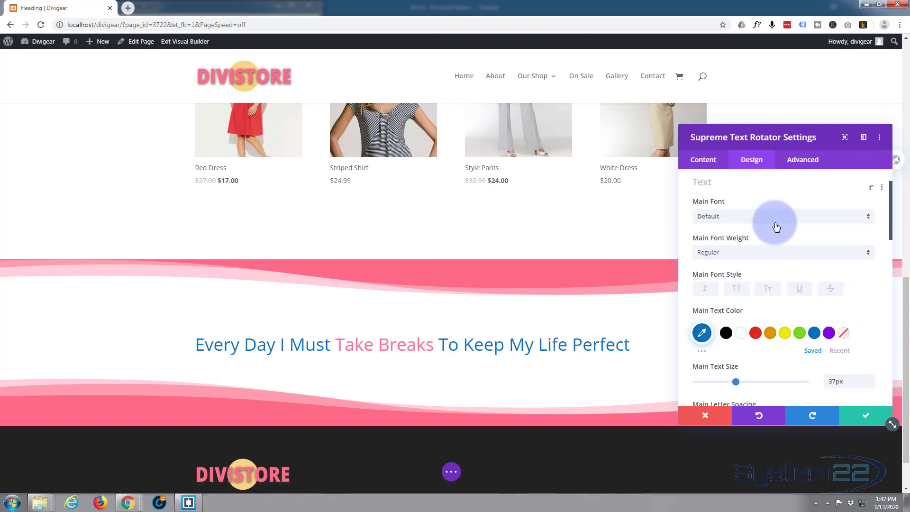
pyautogui.click(753, 254)
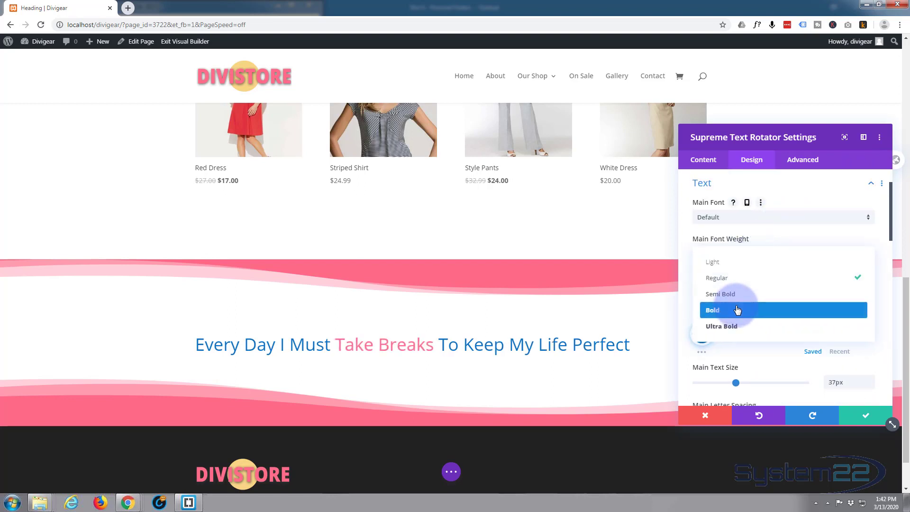
pyautogui.click(738, 294)
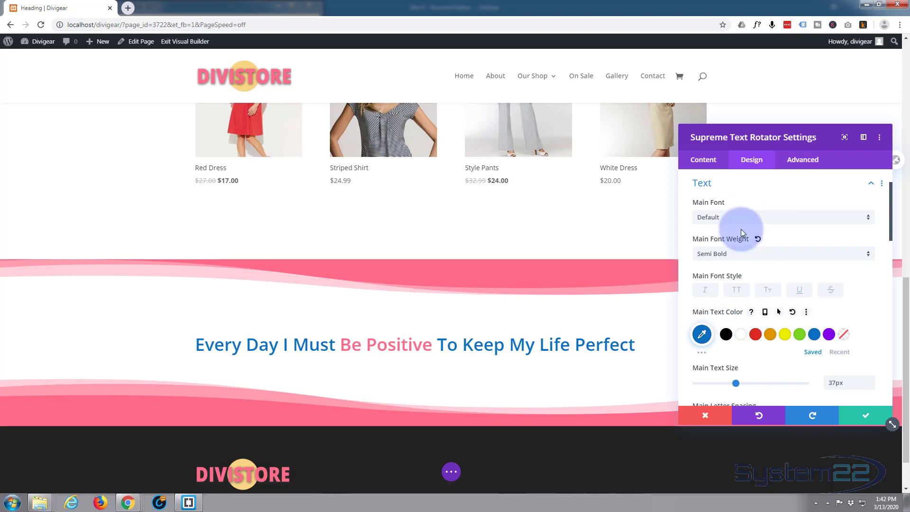
# Step: Center the text alignment of the rotating heading
pyautogui.scroll(1, 770, 251)
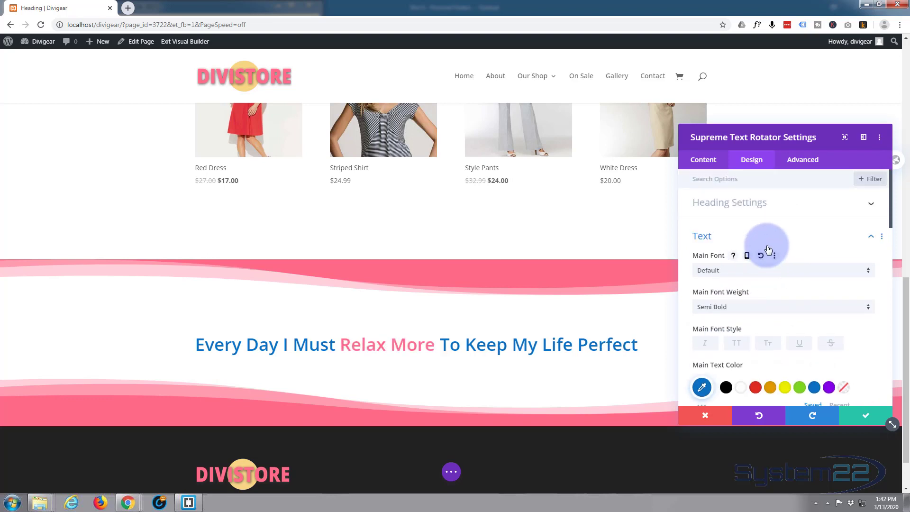
pyautogui.scroll(-5, 740, 240)
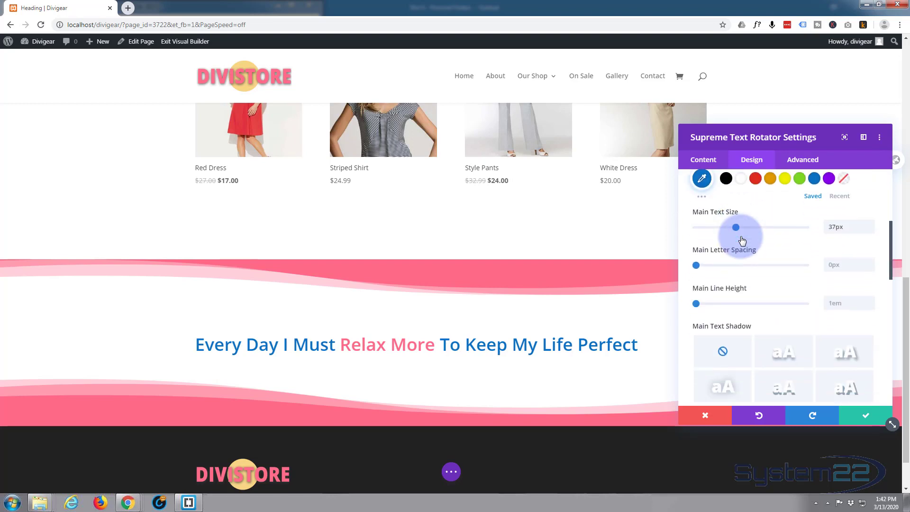
pyautogui.scroll(-4, 741, 241)
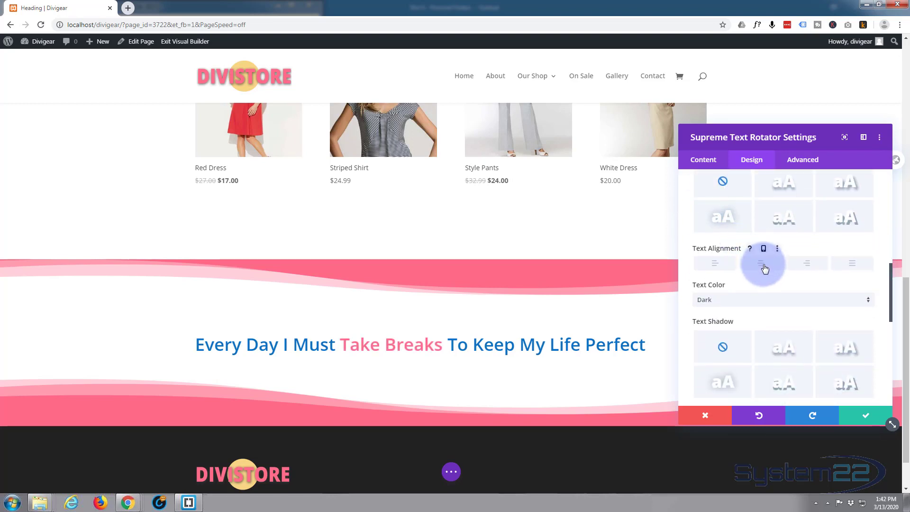
pyautogui.click(762, 265)
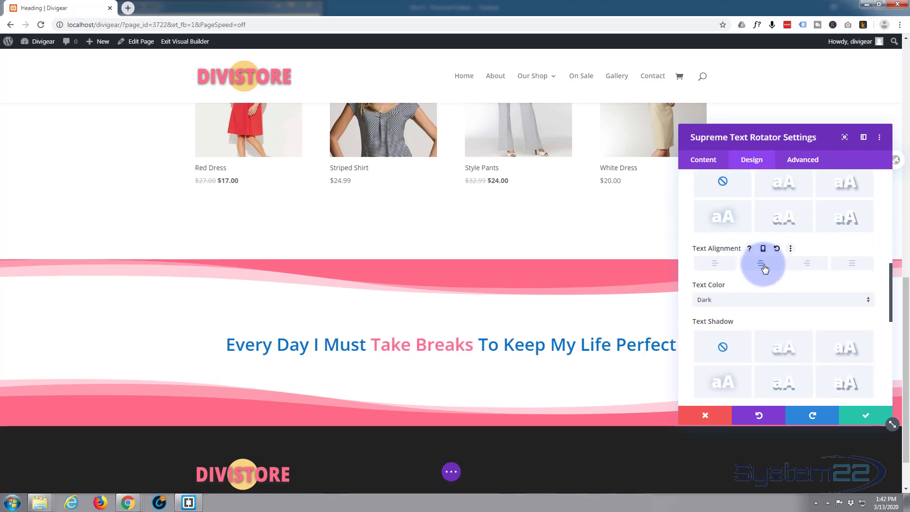
# Step: Try the first two main text shadow presets on the heading and switch the shadow back to none
pyautogui.click(787, 189)
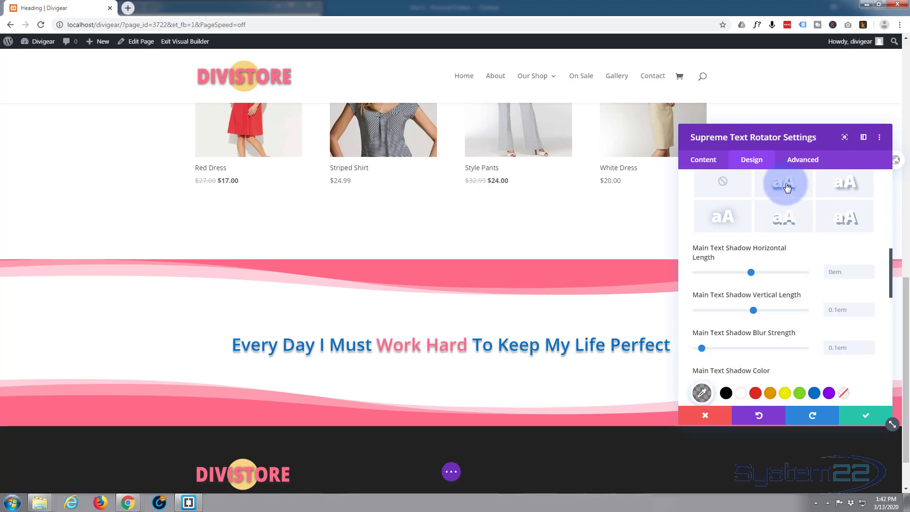
pyautogui.click(841, 188)
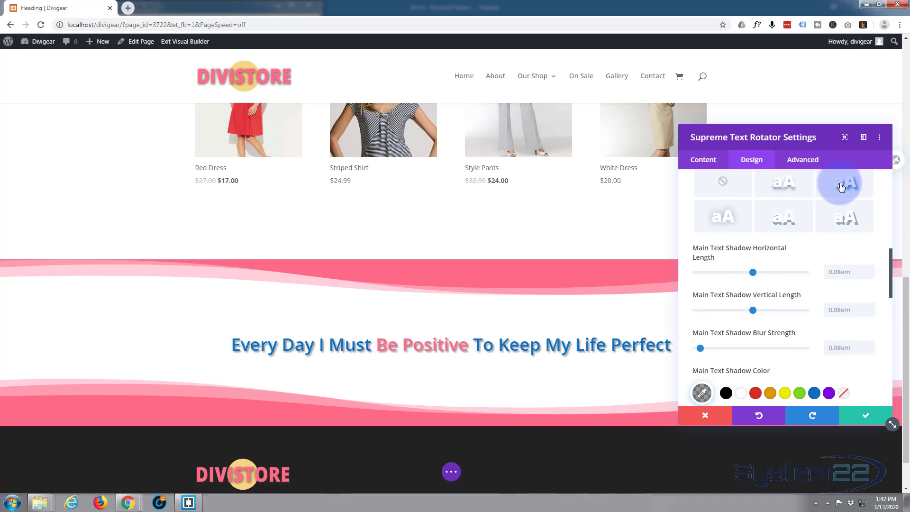
pyautogui.click(722, 183)
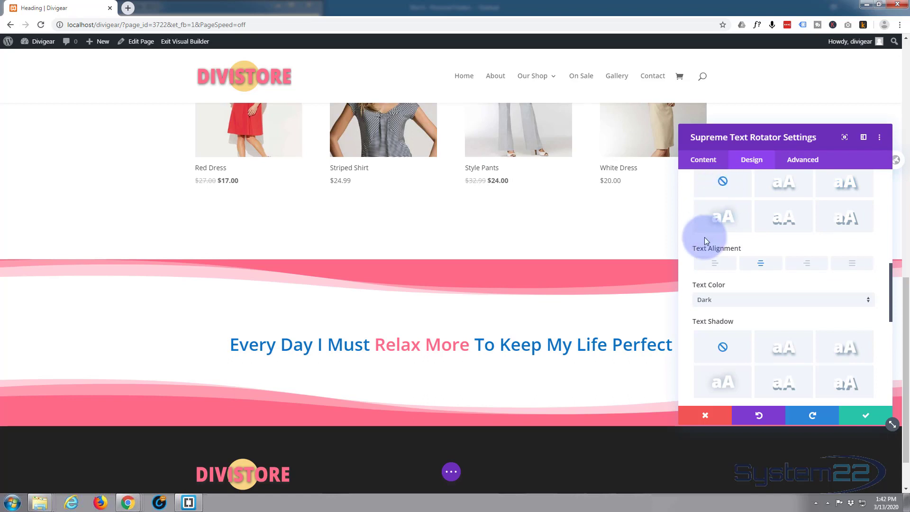
# Step: Accept the Supreme Text Rotator module settings and save the page as a draft
pyautogui.click(864, 418)
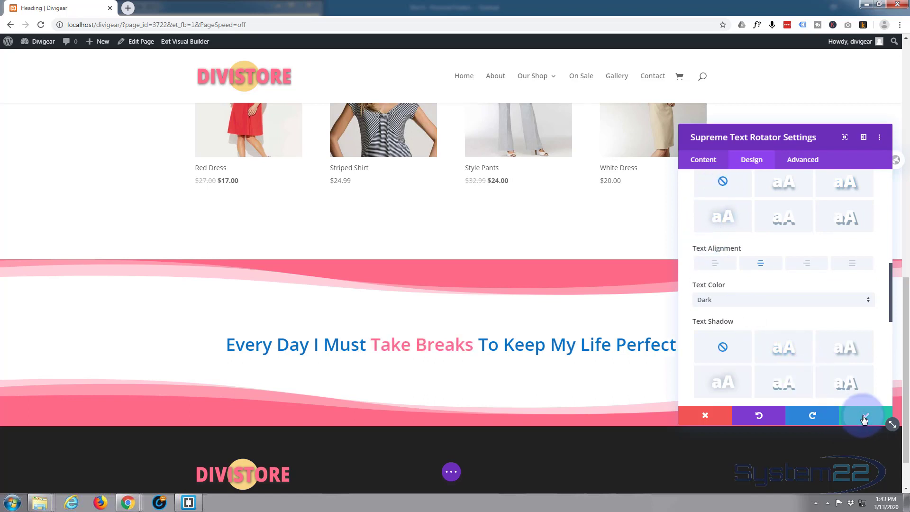
pyautogui.click(455, 468)
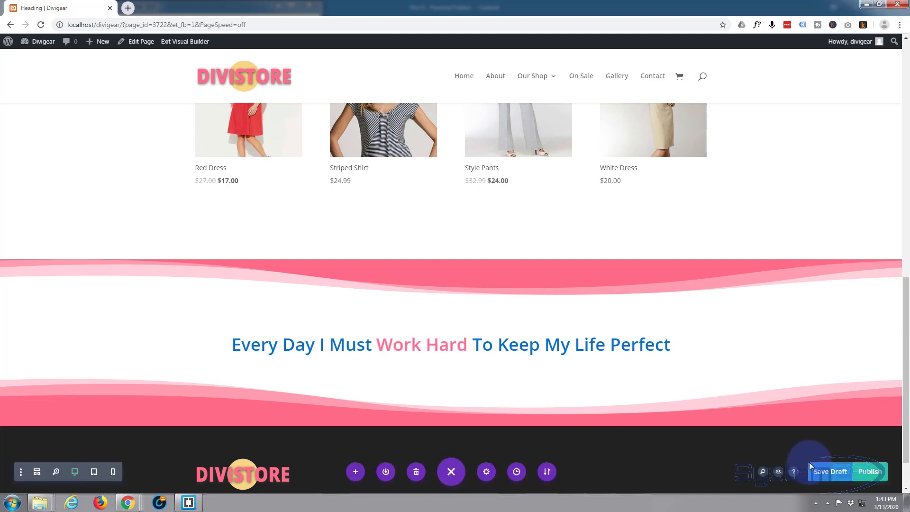
pyautogui.click(822, 472)
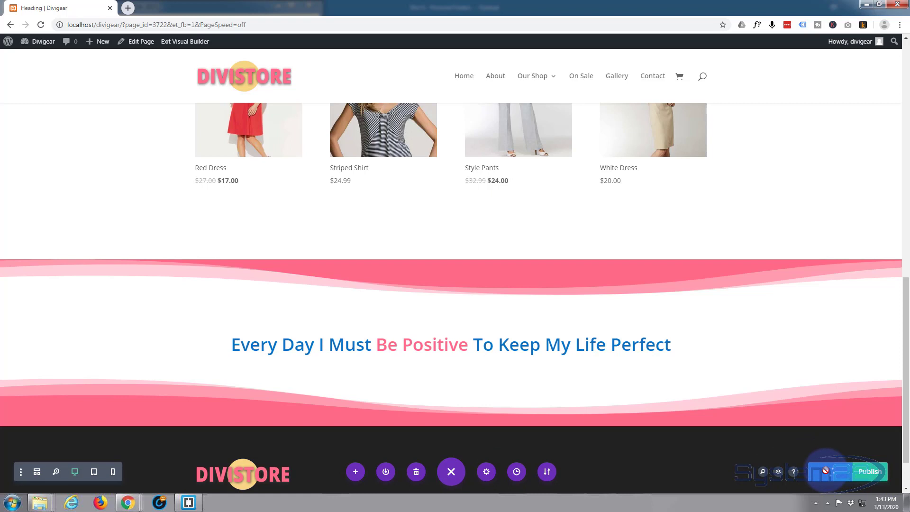
# Step: Exit the visual builder and examine the new rotating heading section above the footer and the existing one under the page header
pyautogui.click(180, 42)
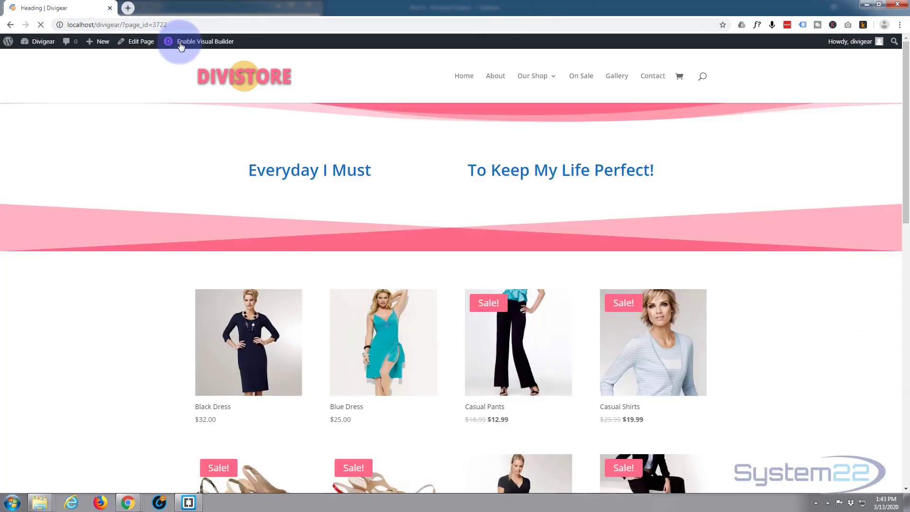
pyautogui.scroll(-10, 164, 87)
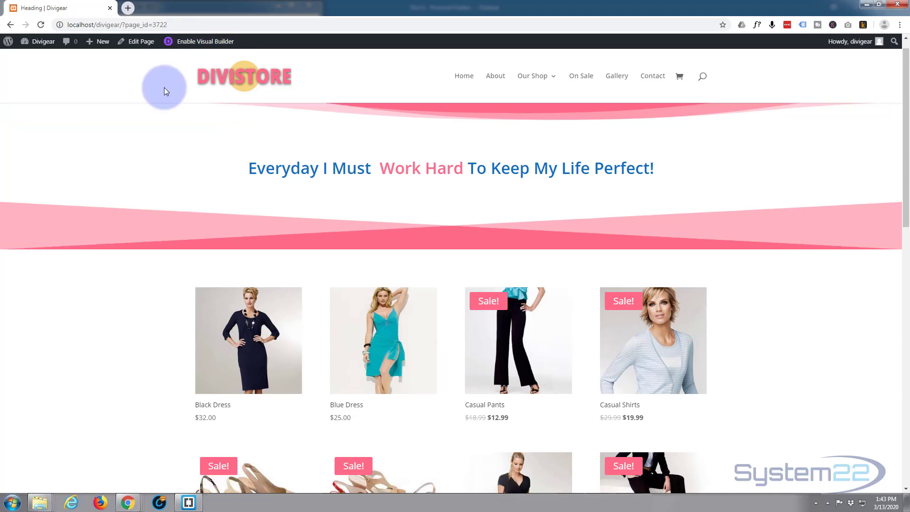
pyautogui.scroll(-4, 164, 86)
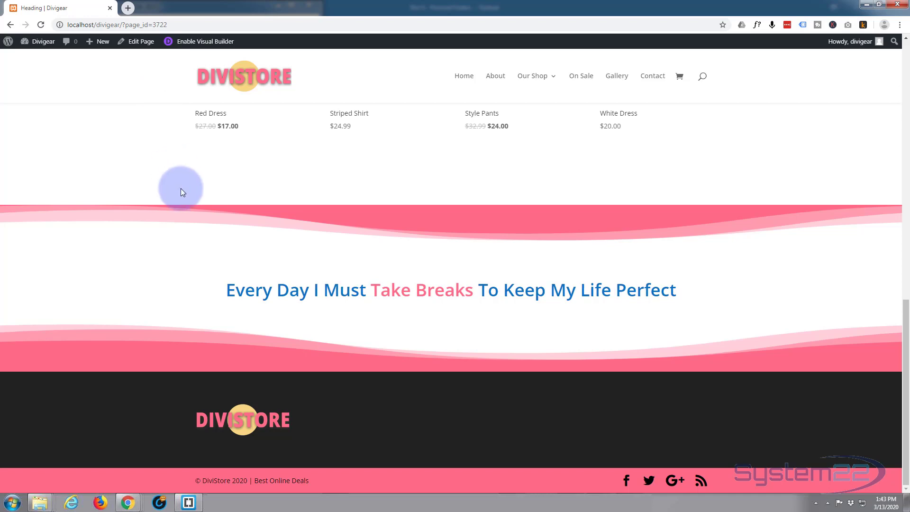
pyautogui.scroll(12, 152, 272)
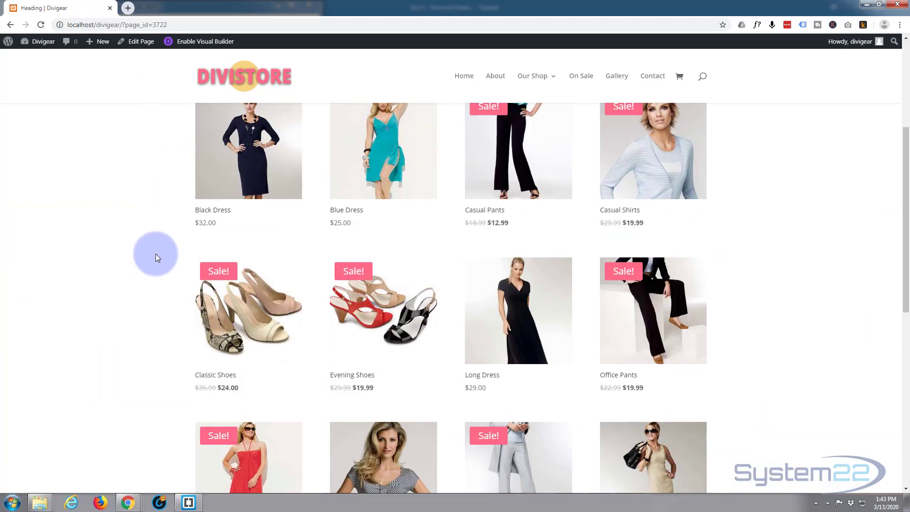
pyautogui.scroll(1, 155, 254)
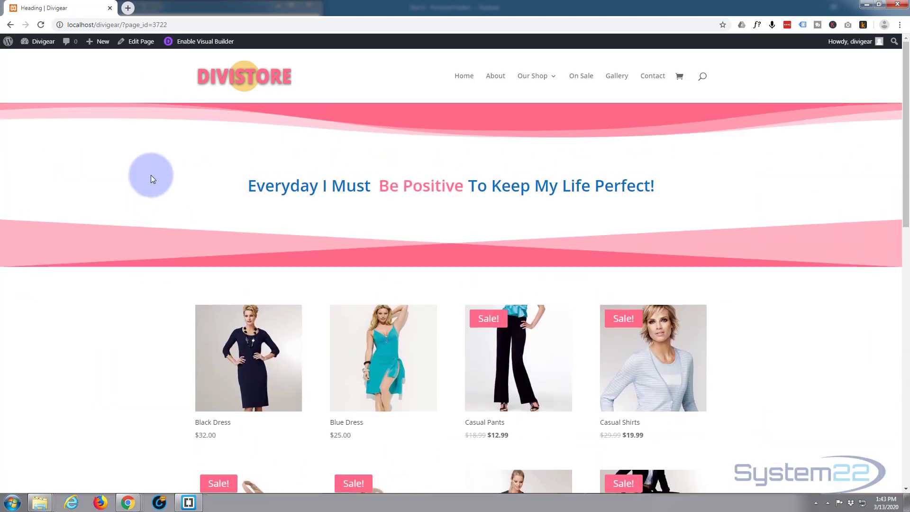